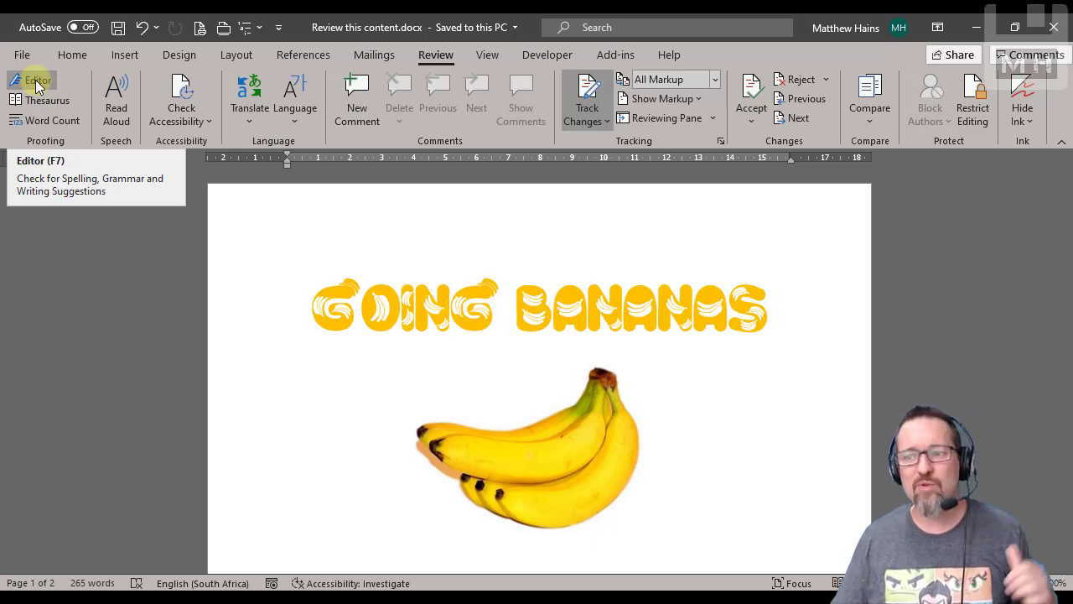
Run the Editor check on the document and open its Spelling corrections.
click(37, 86)
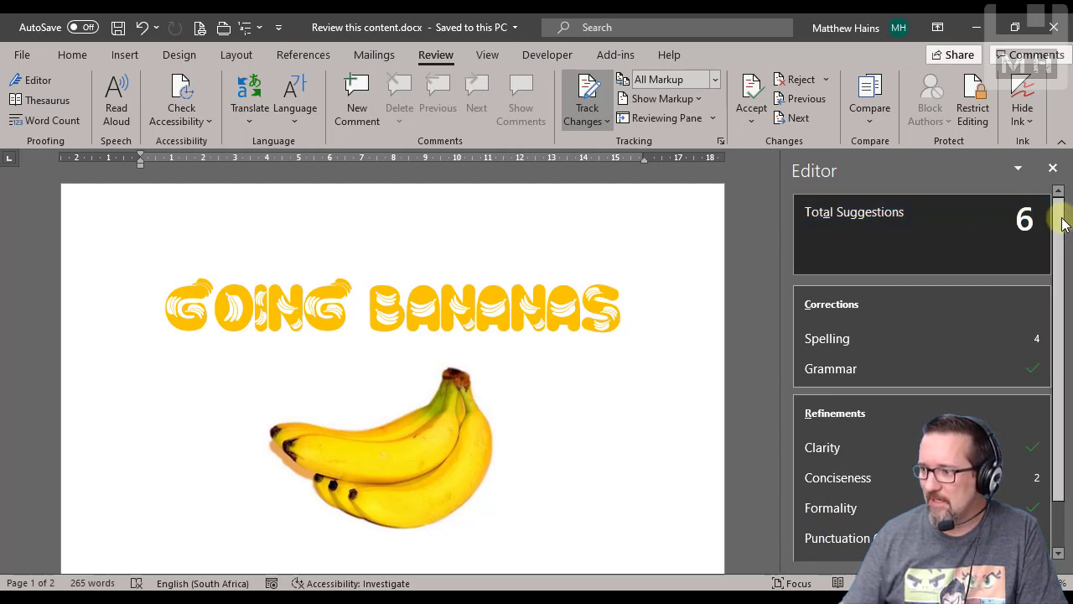
drag(1056, 220, 1059, 269)
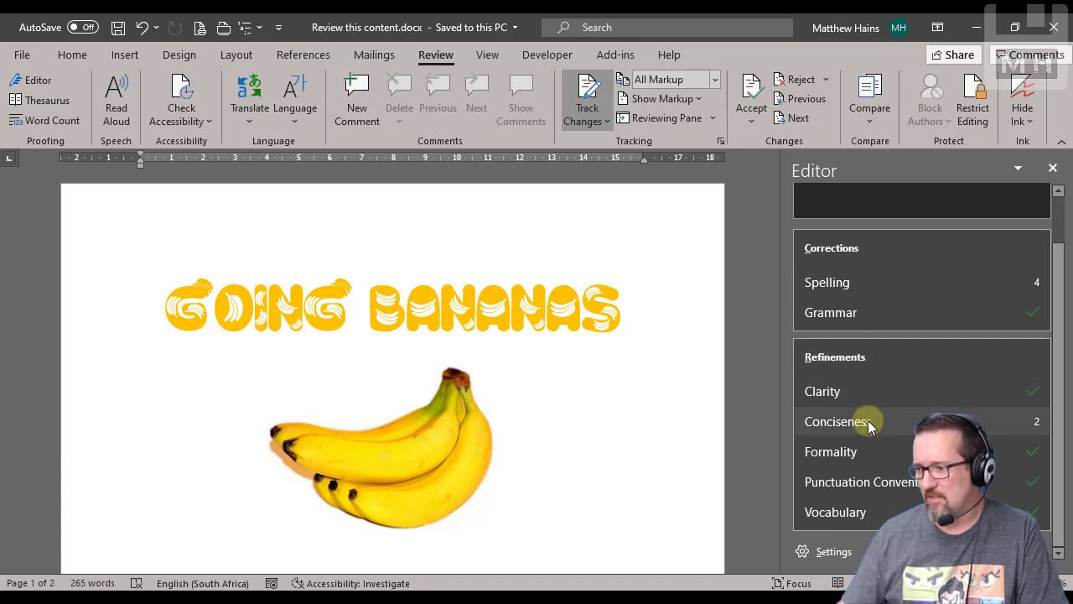
scroll(868, 422, up, 2)
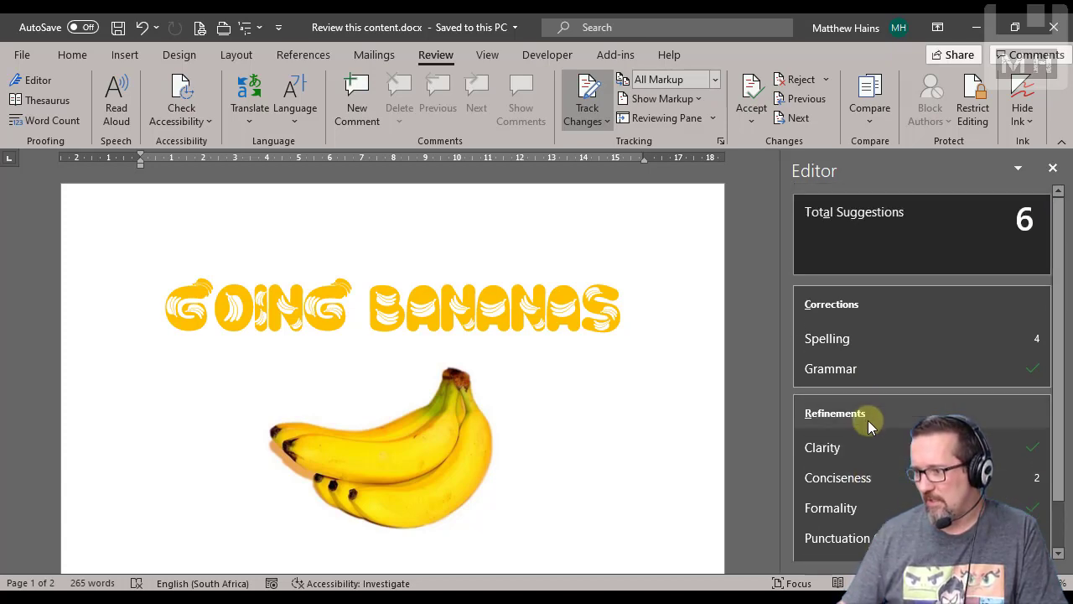
click(843, 347)
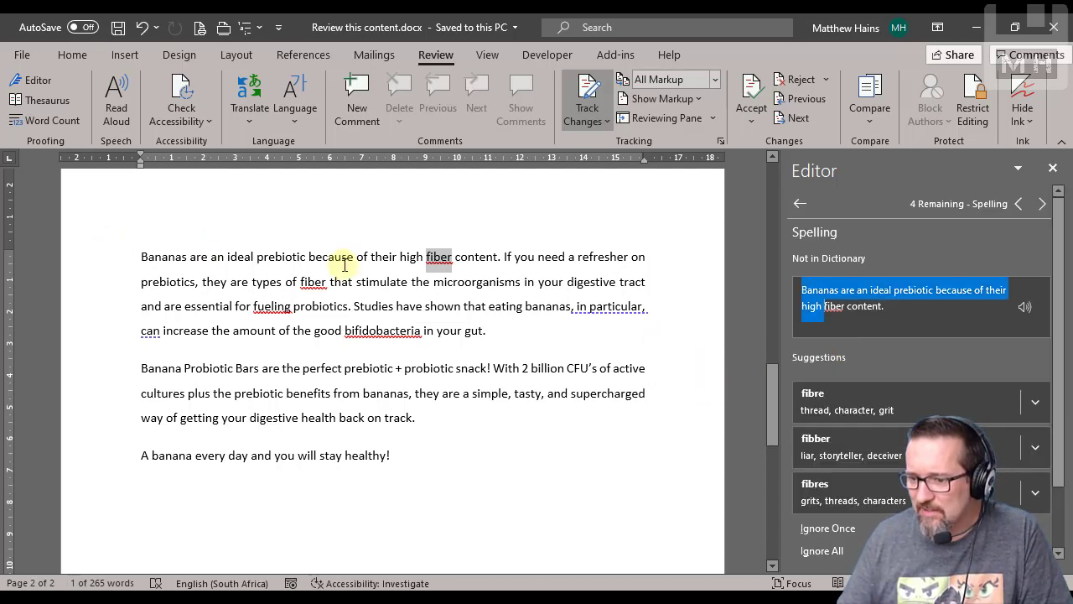
Resume the spelling check and replace the flagged "fiber" in "high fiber content" with the suggestion "fibre".
click(445, 267)
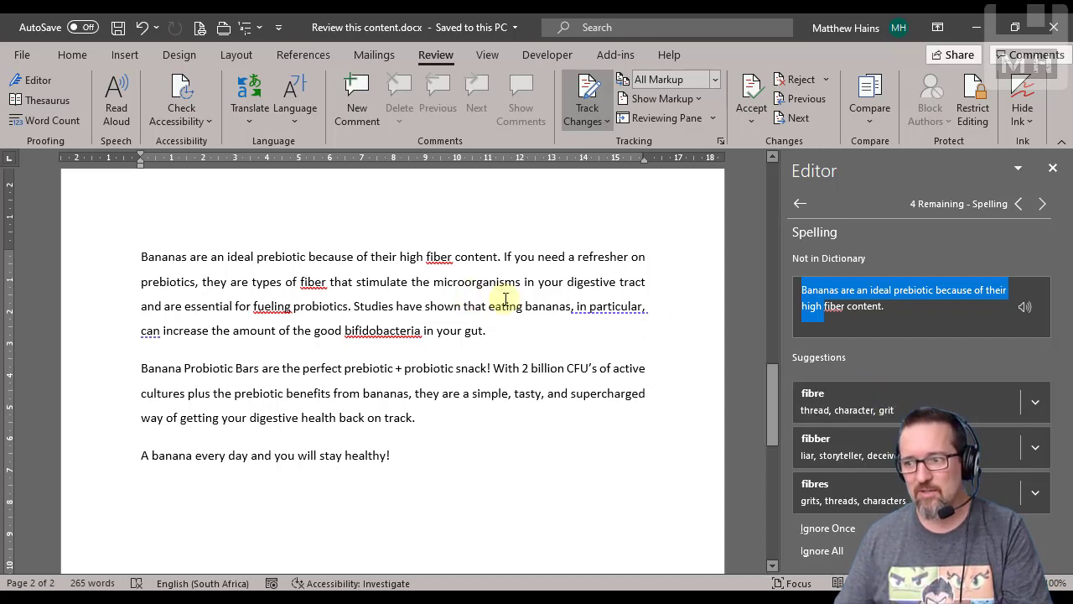
right_click(439, 256)
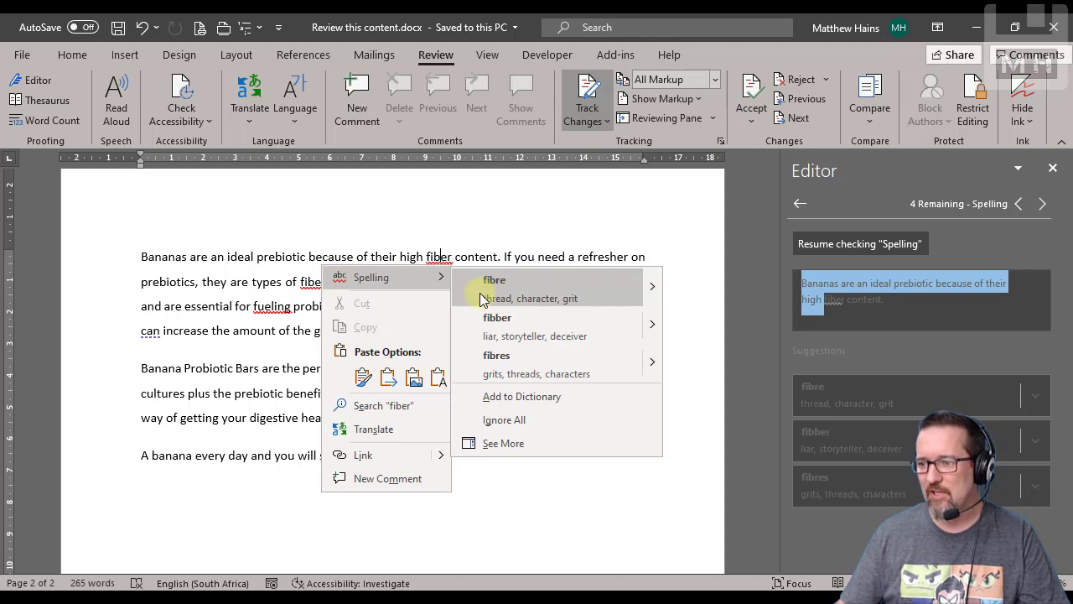
click(714, 333)
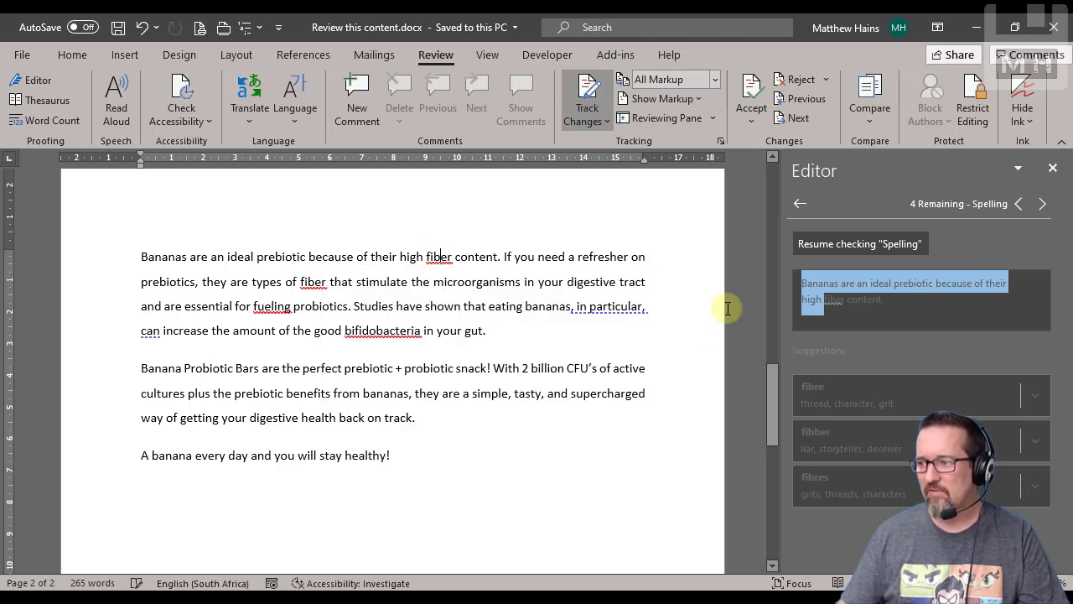
click(833, 246)
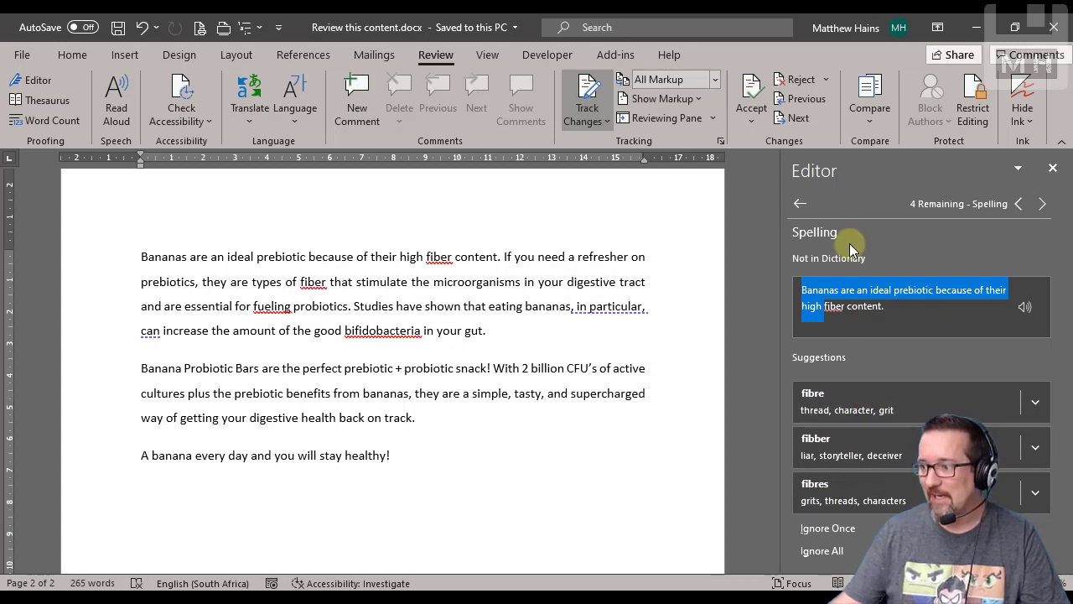
click(835, 394)
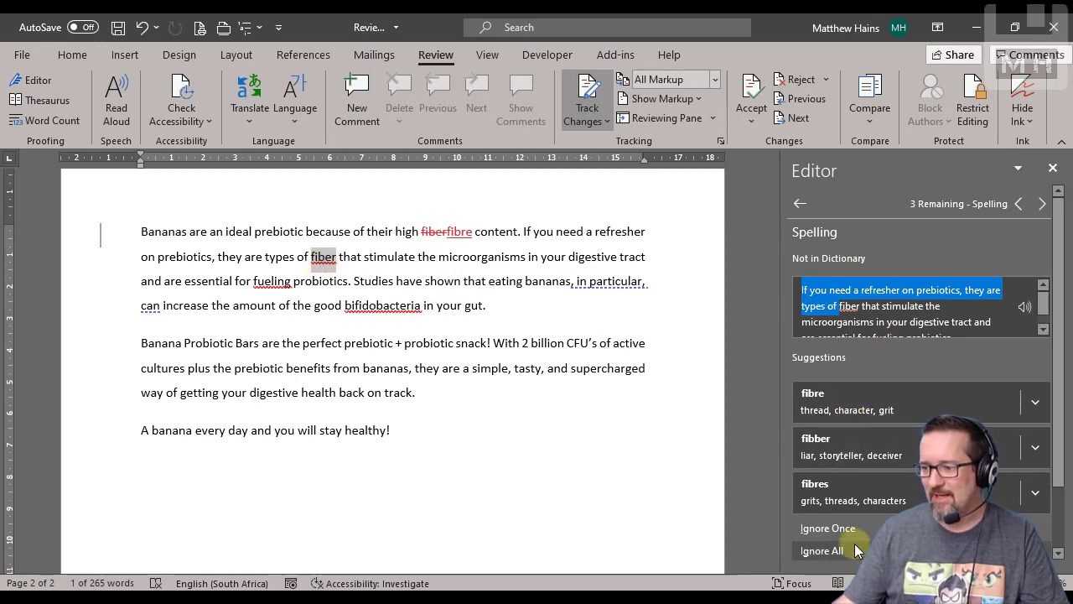
Replace the flagged "fiber" in "types of fiber" with "fibre" using the suggestion's additional options.
scroll(860, 530, down, 2)
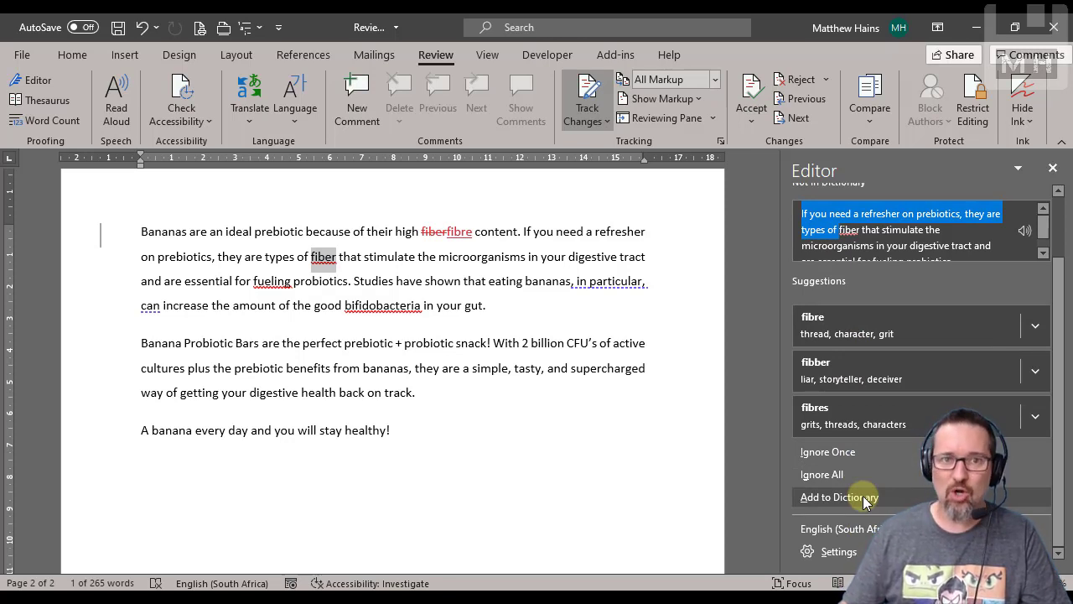
scroll(863, 495, up, 1)
scroll(862, 495, up, 1)
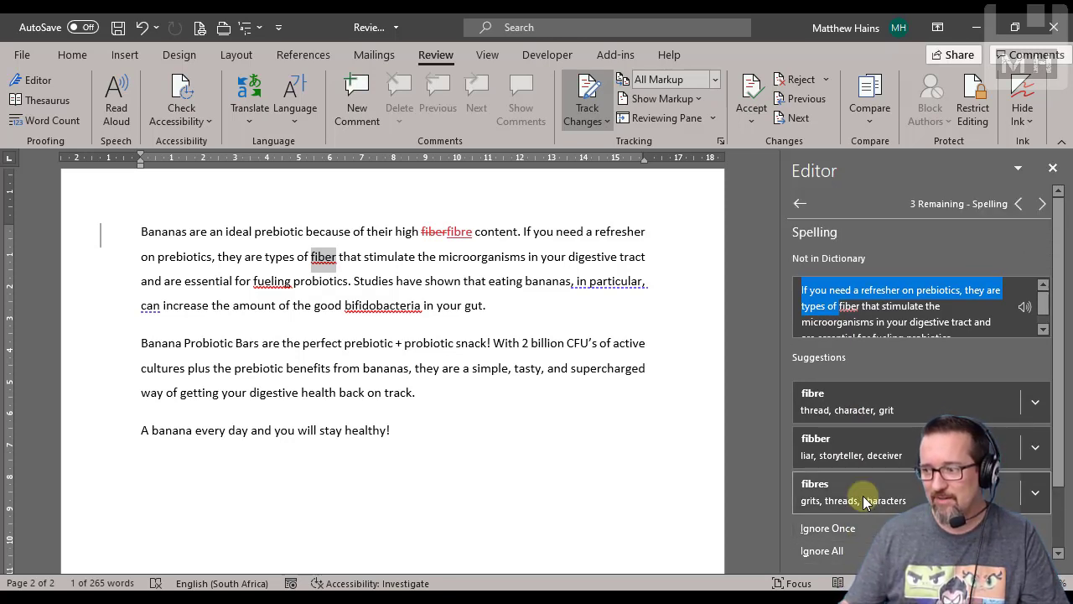
click(1032, 400)
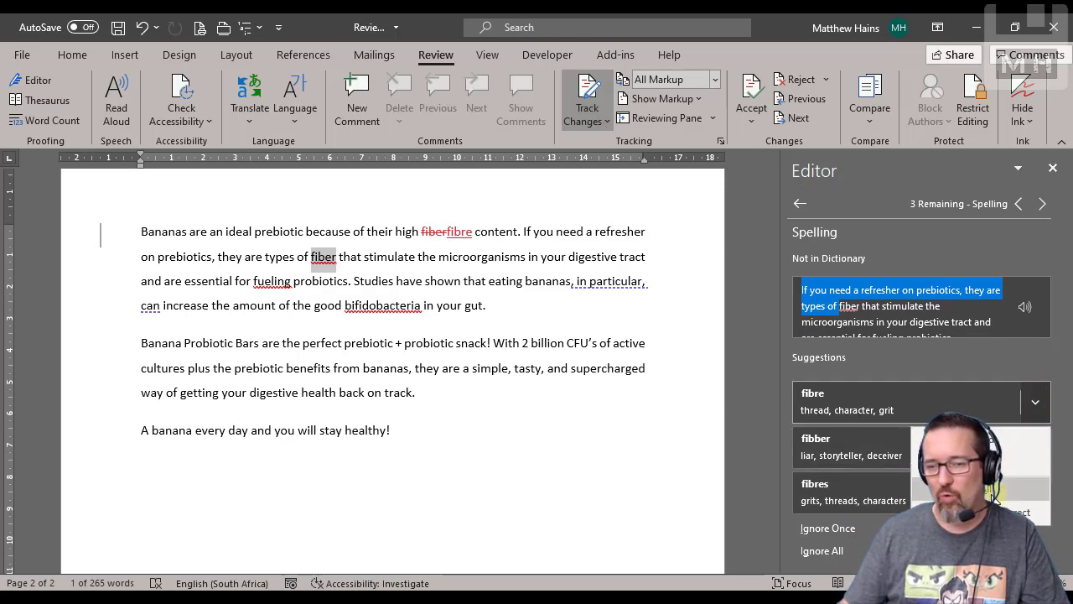
click(1003, 362)
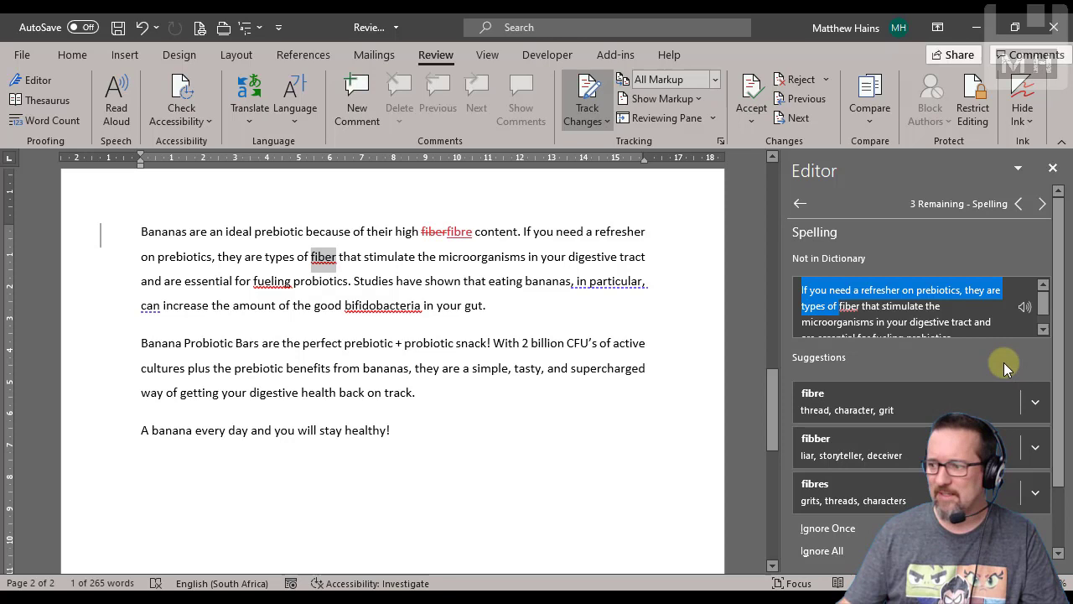
click(1035, 404)
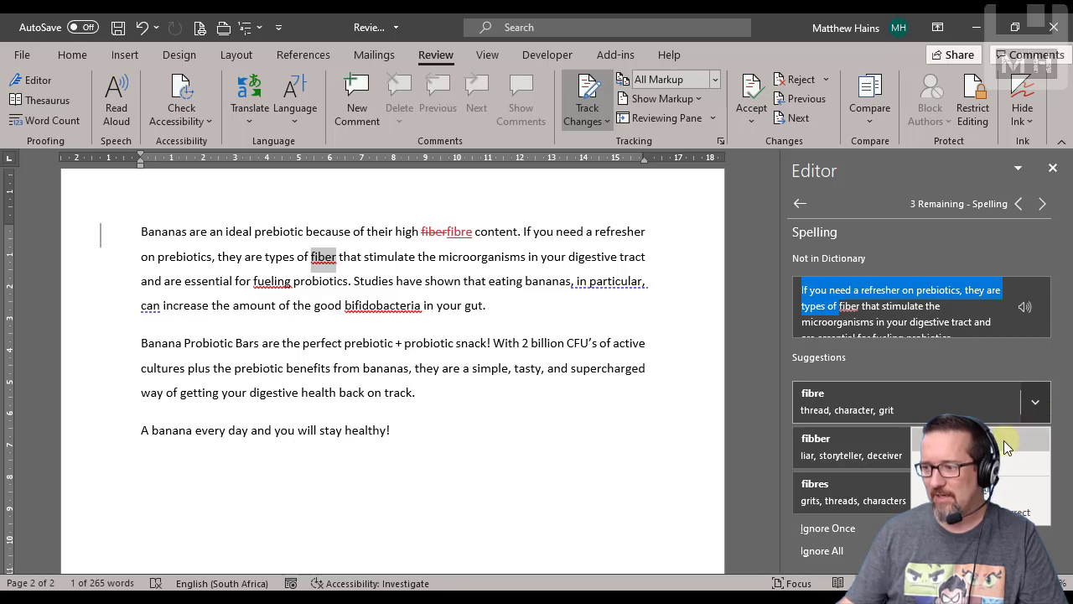
click(998, 496)
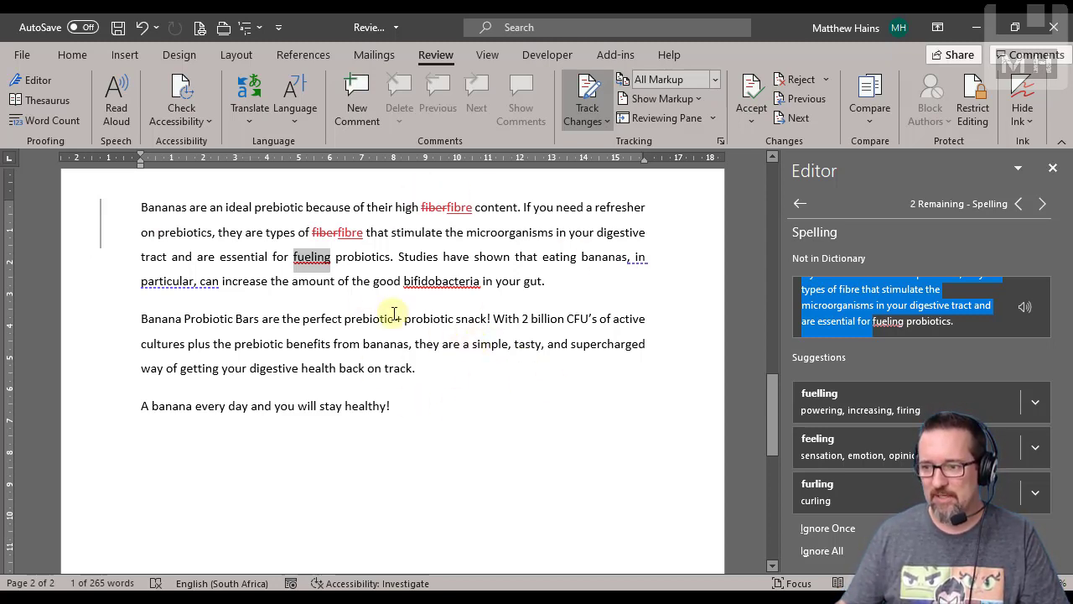
Correct "fueling" to "fuelling", ignore the flagged "bifidobacteria" once, and close the Editor.
click(828, 396)
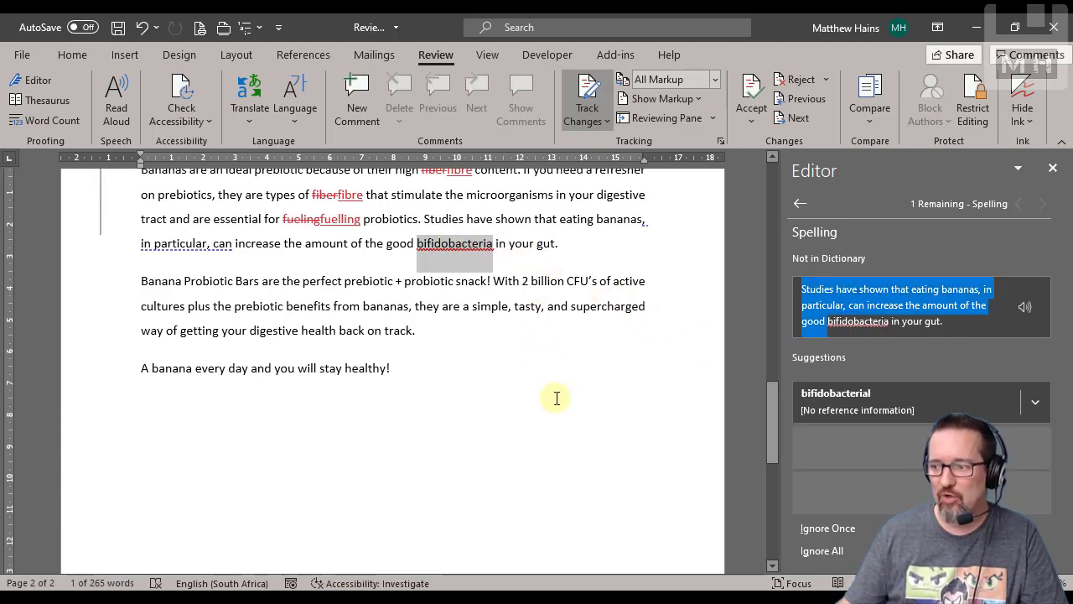
click(835, 533)
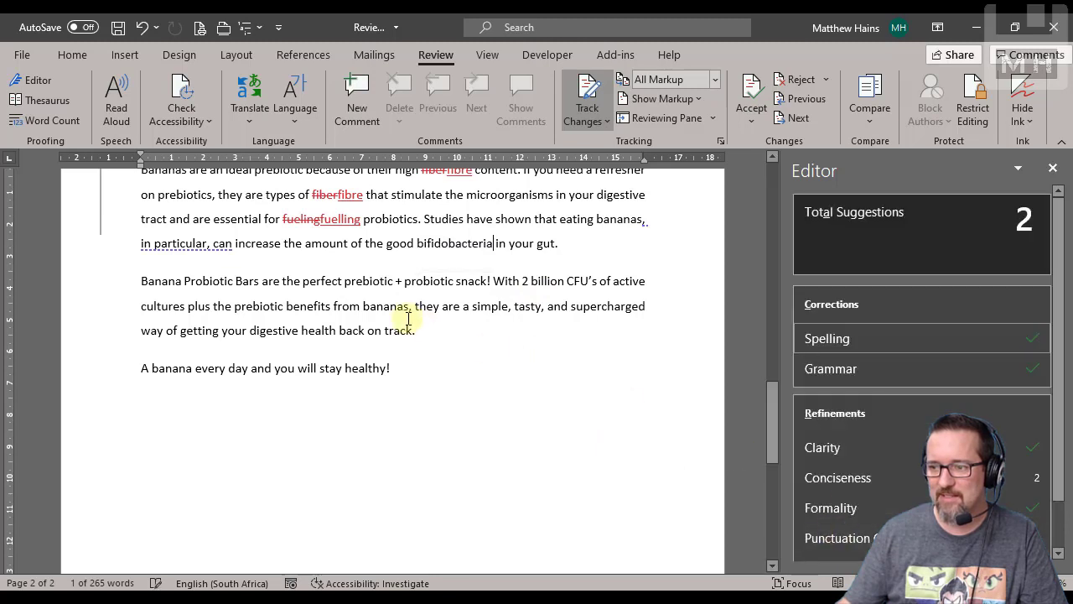
scroll(415, 331, up, 1)
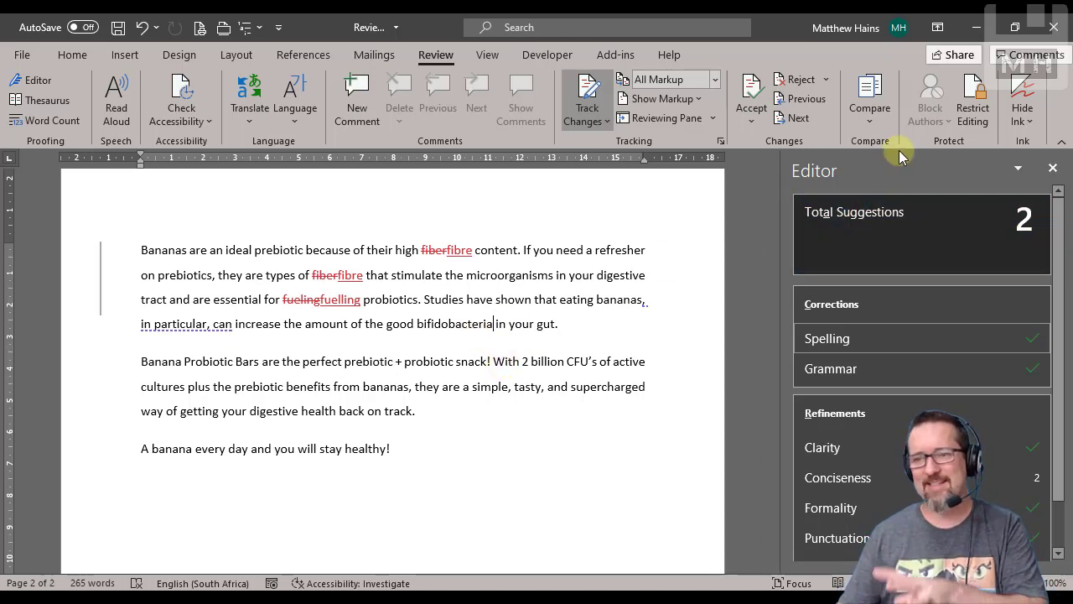
click(1052, 168)
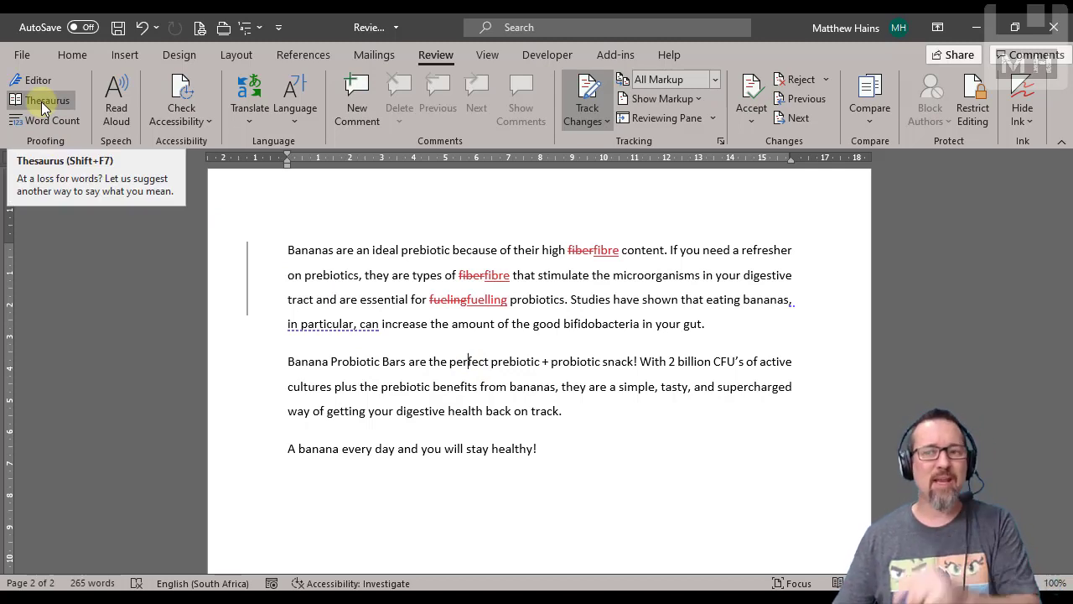
Look up synonyms for the word "benefits" in the Thesaurus without replacing it, and close the Thesaurus.
double_click(459, 392)
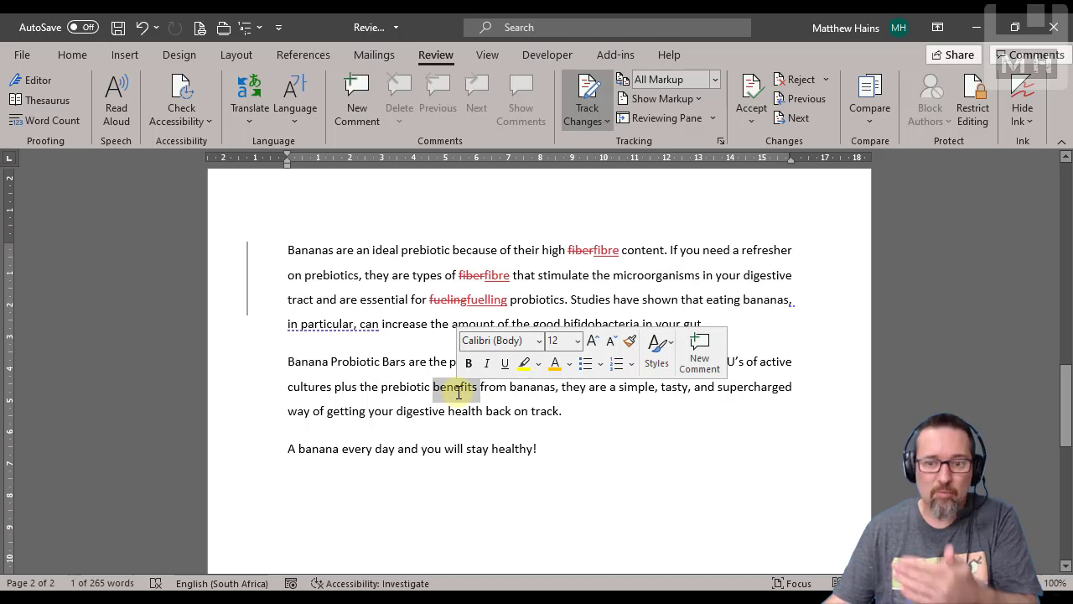
click(48, 100)
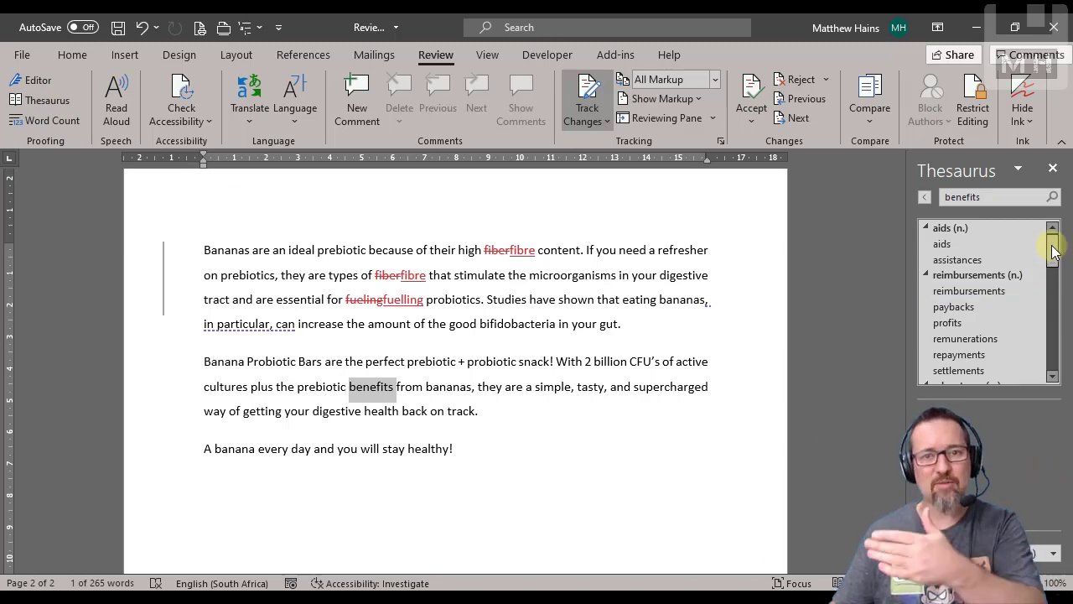
drag(1054, 254, 1053, 286)
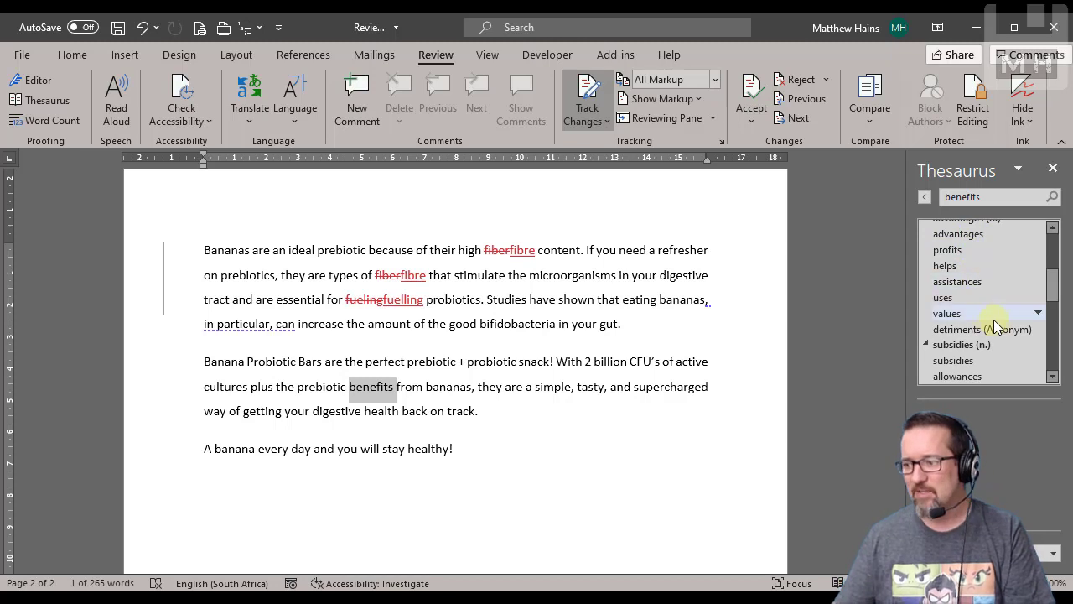
click(579, 387)
click(1053, 168)
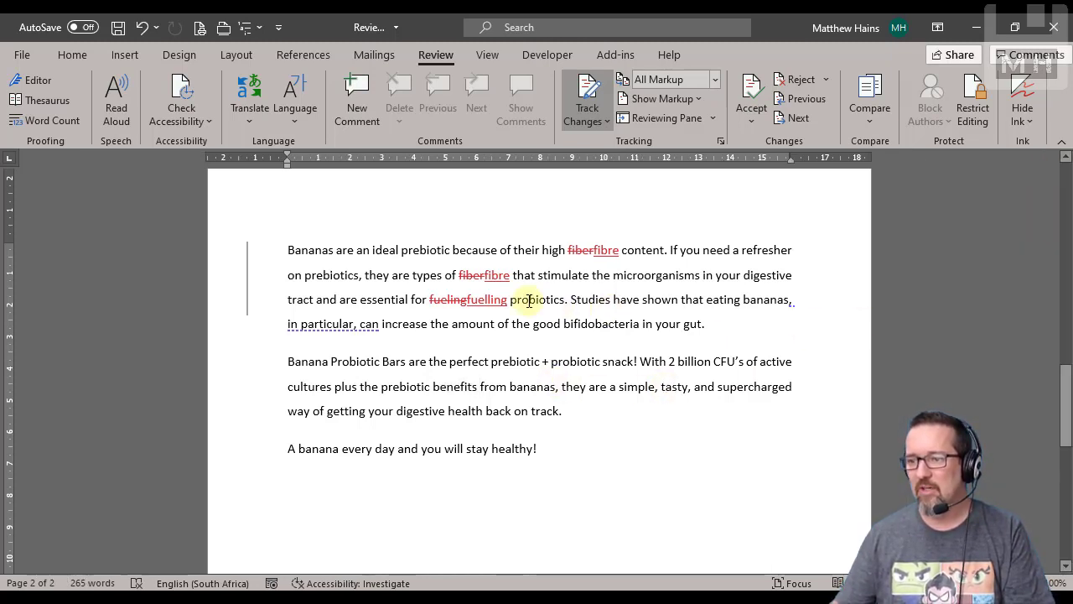
View the document's word count statistics and dismiss them.
click(37, 126)
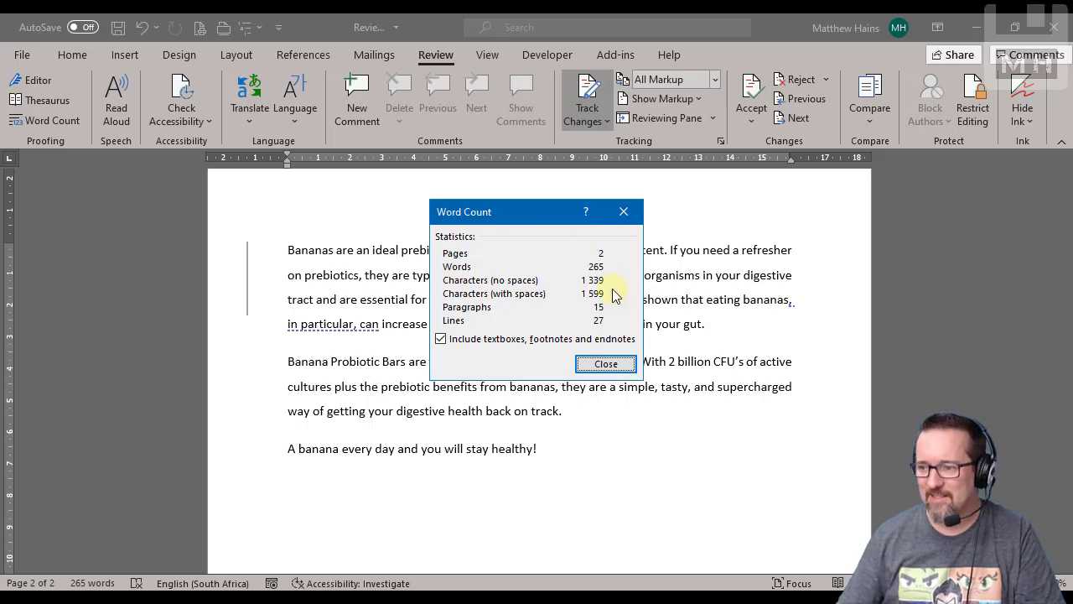
click(606, 364)
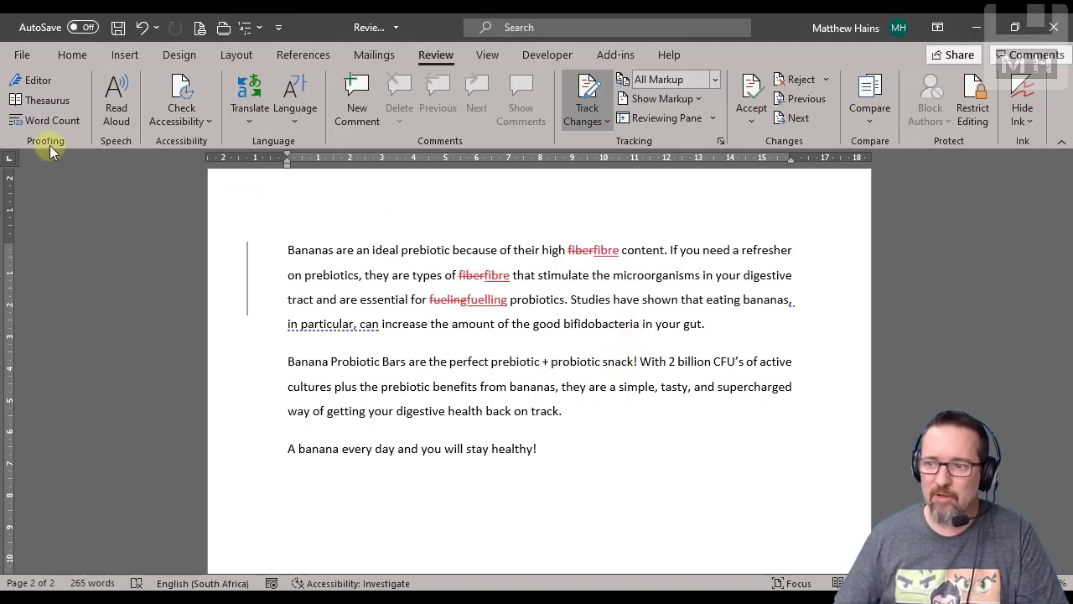
Have the second page's text read aloud and pause the playback.
click(118, 117)
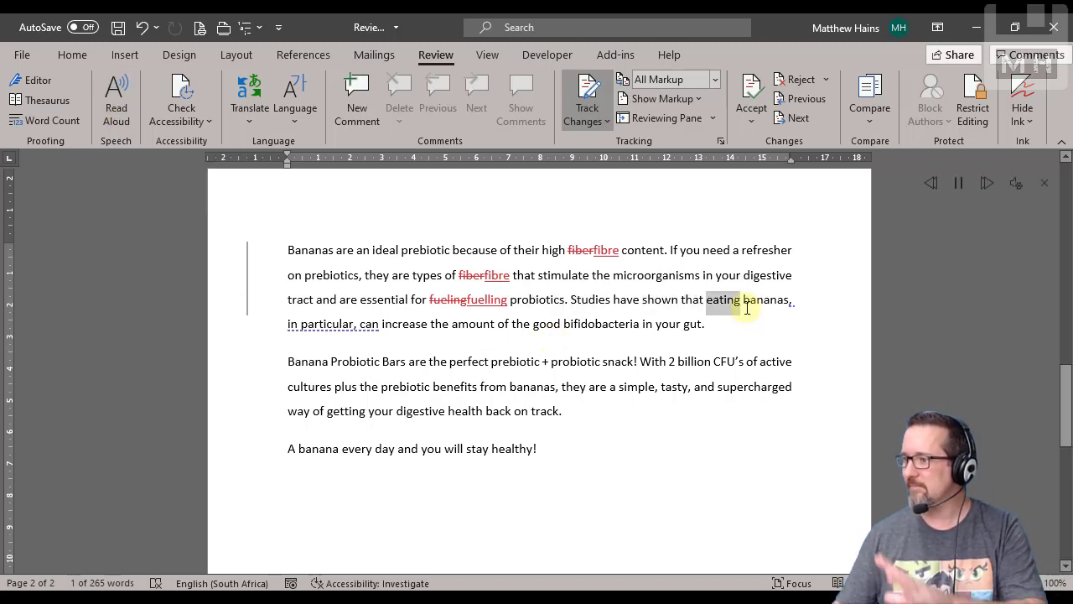
click(958, 182)
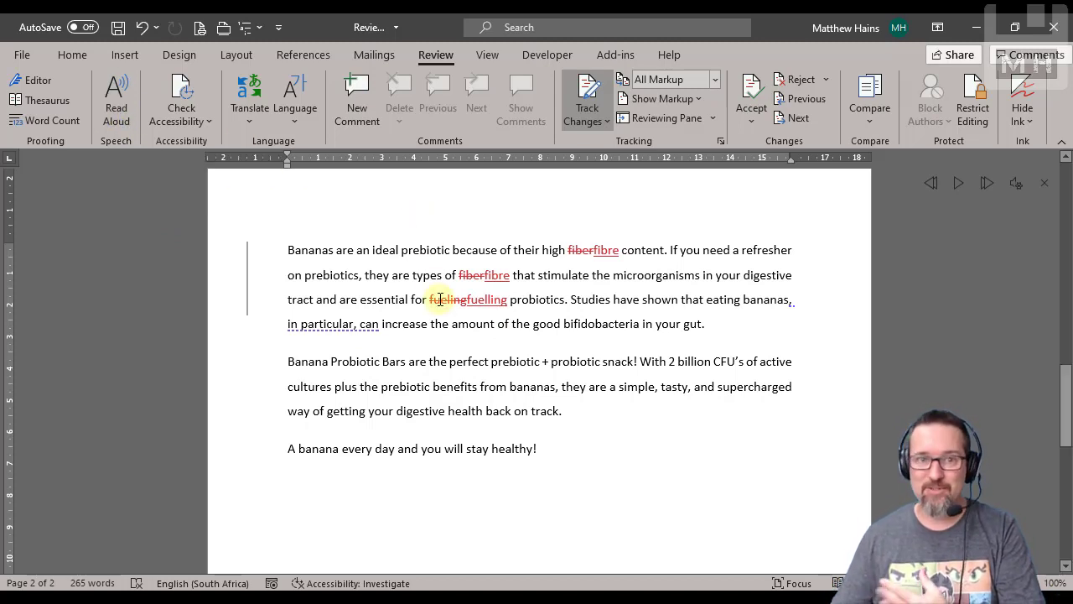
mouse_move(439, 299)
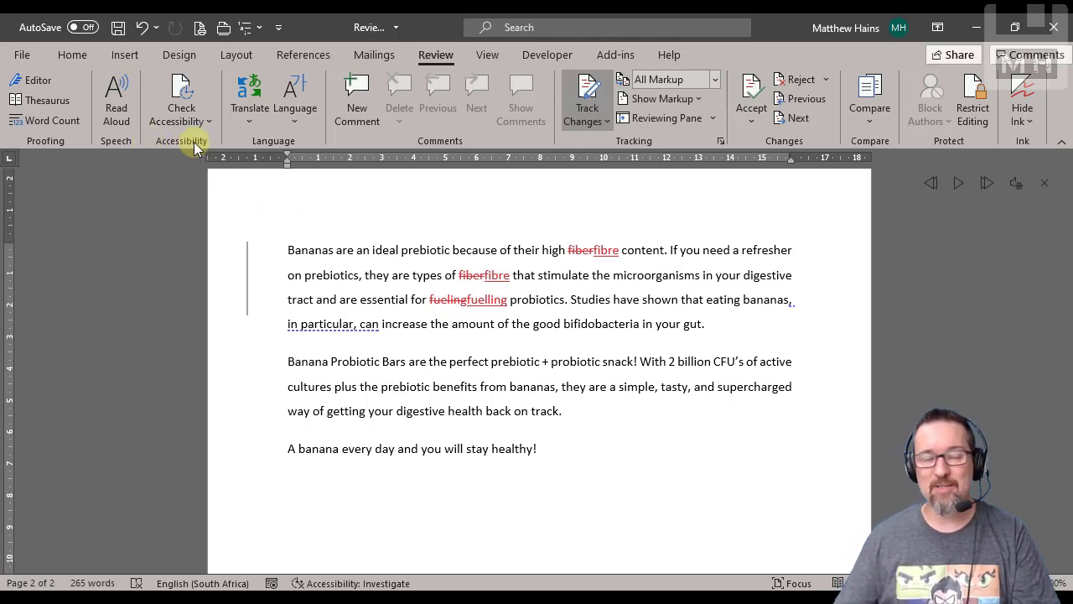
Run the accessibility check on the document and dismiss the "Keep an eye on it" tip.
click(210, 121)
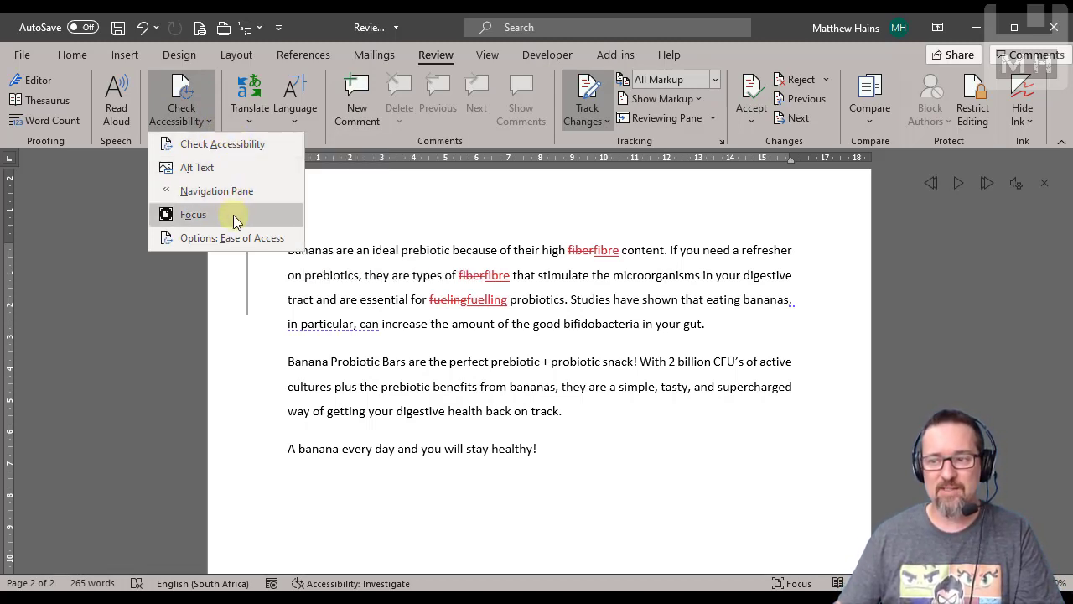
click(245, 150)
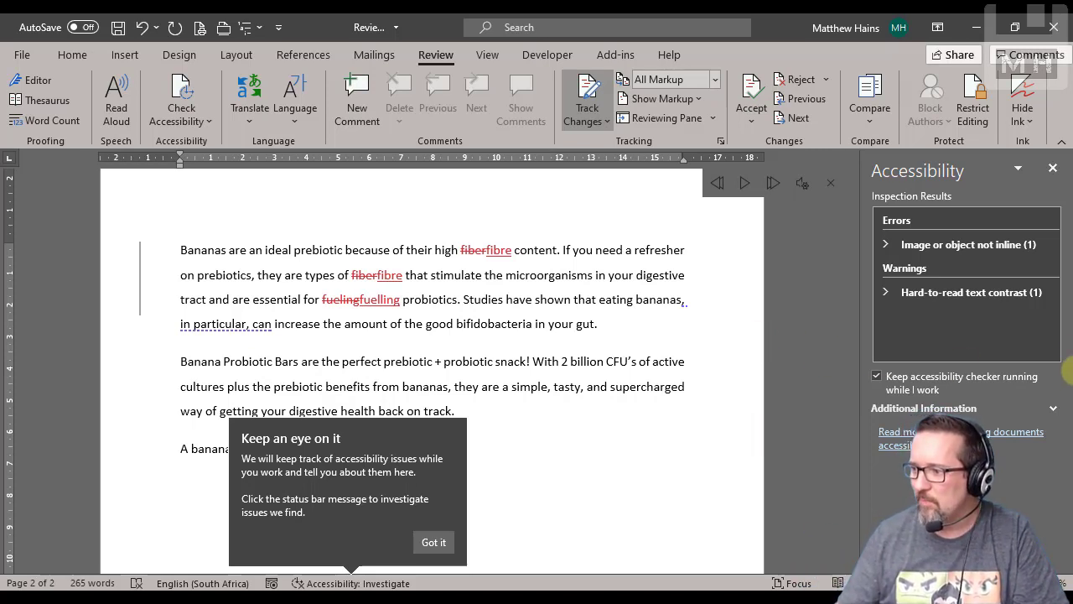
click(429, 544)
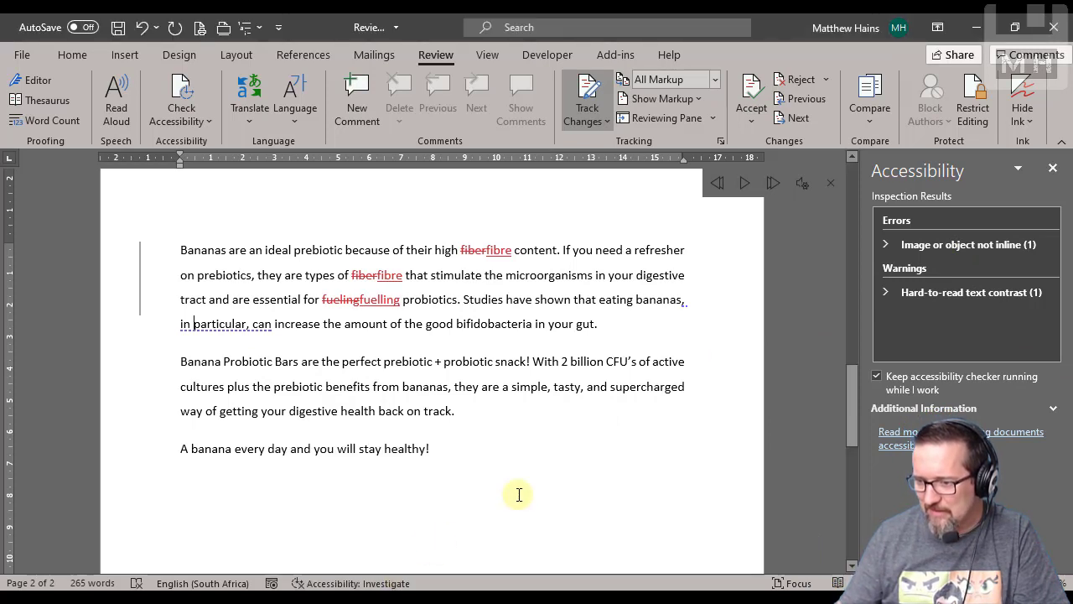
Expand the "Image or object not inline" error and examine the flagged Picture 1 in the document.
click(884, 244)
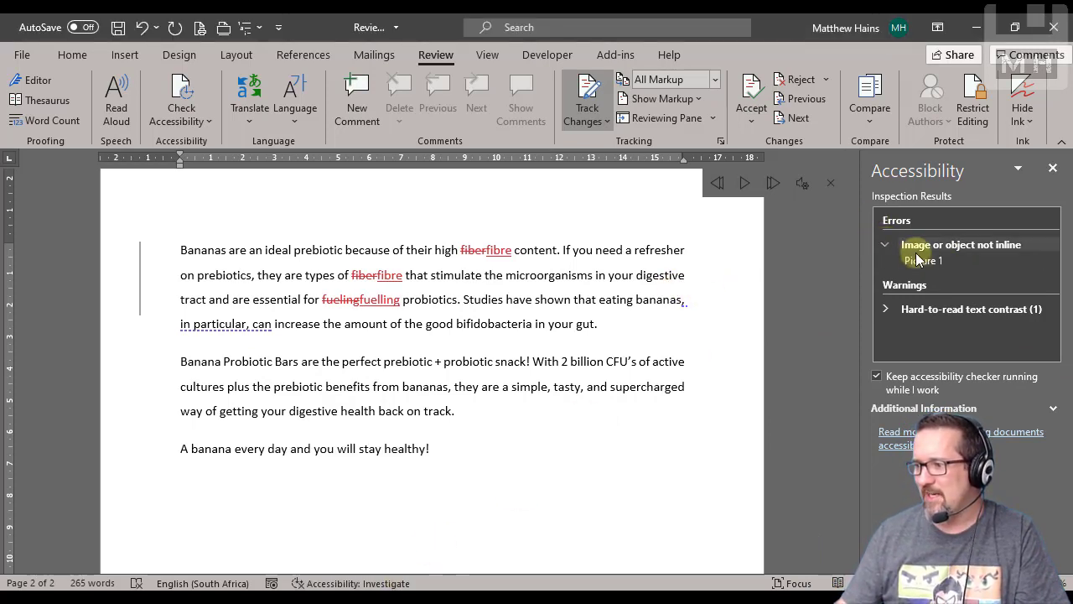
click(919, 262)
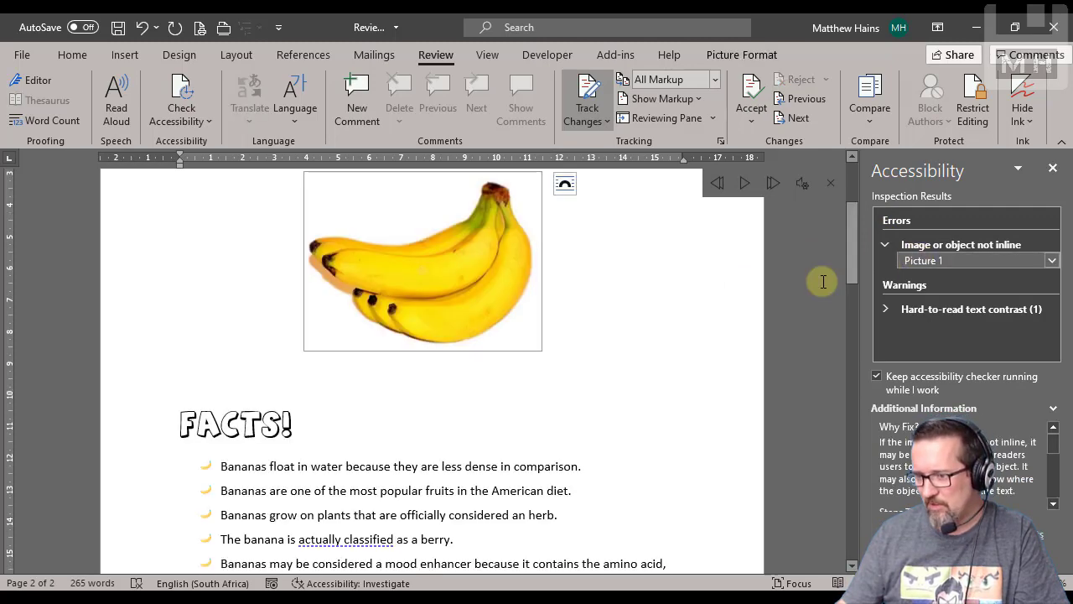
scroll(530, 309, up, 2)
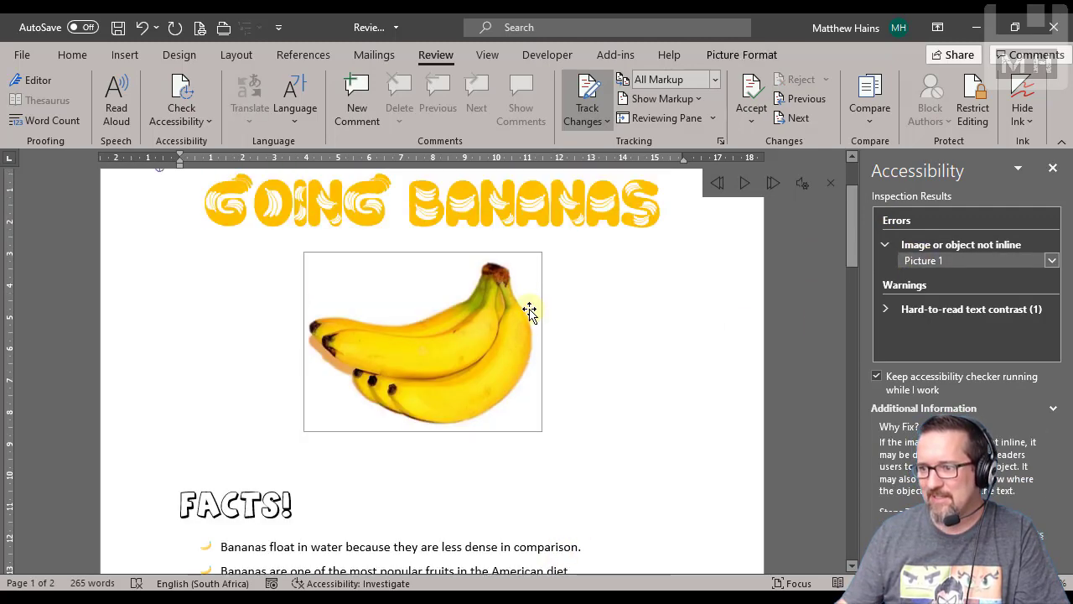
scroll(448, 405, down, 3)
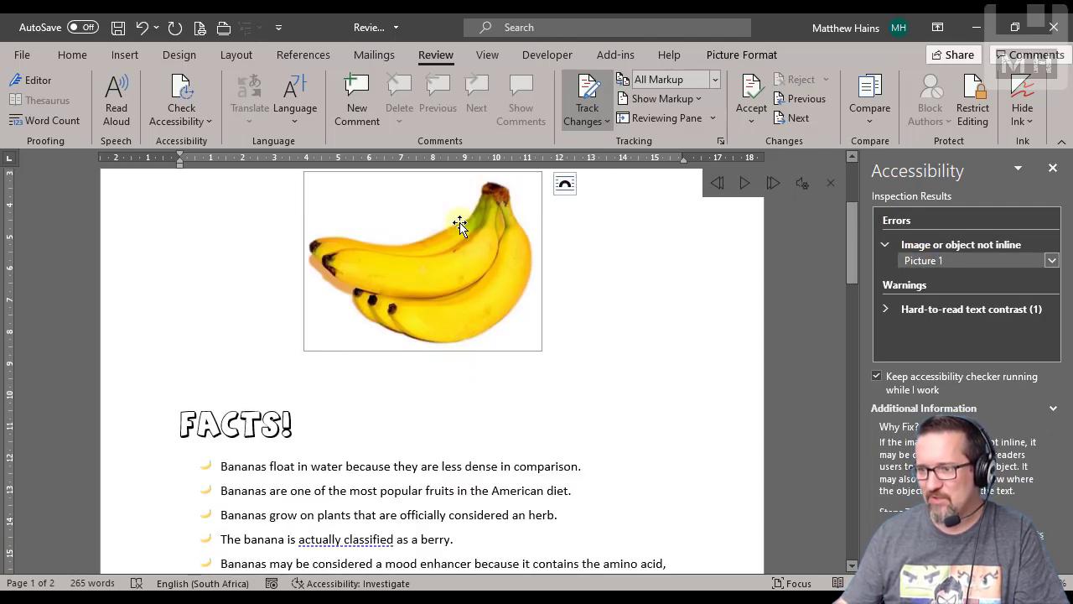
Move the banana picture across to the left margin, above the "Facts!" heading.
drag(461, 221, 338, 264)
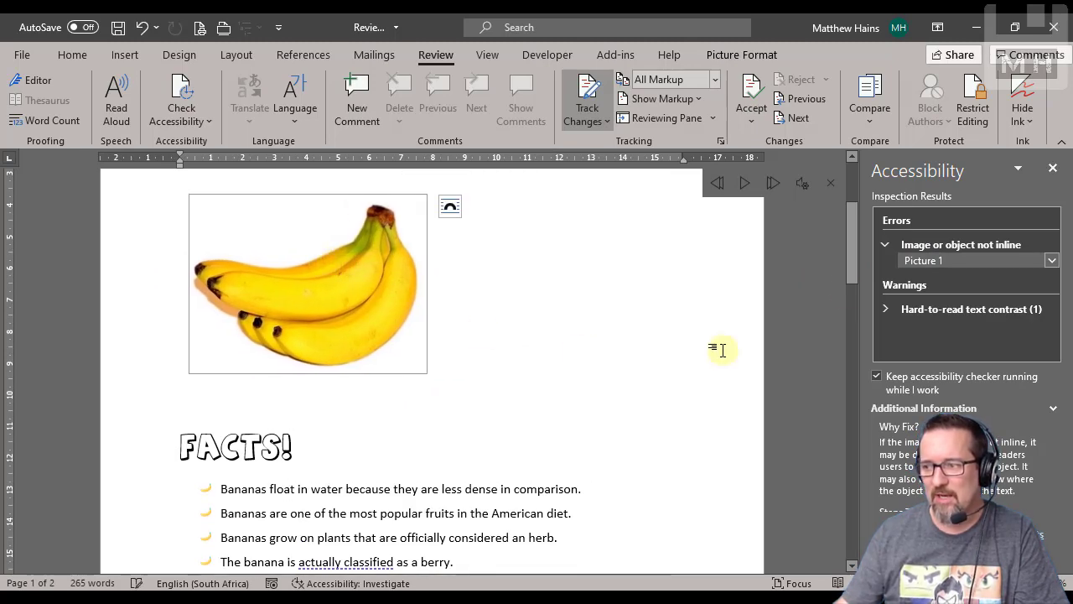
Expand the "Hard-to-read text contrast" warning, examine the flagged "Going Bananas" title, and close the read-aloud controls.
click(882, 310)
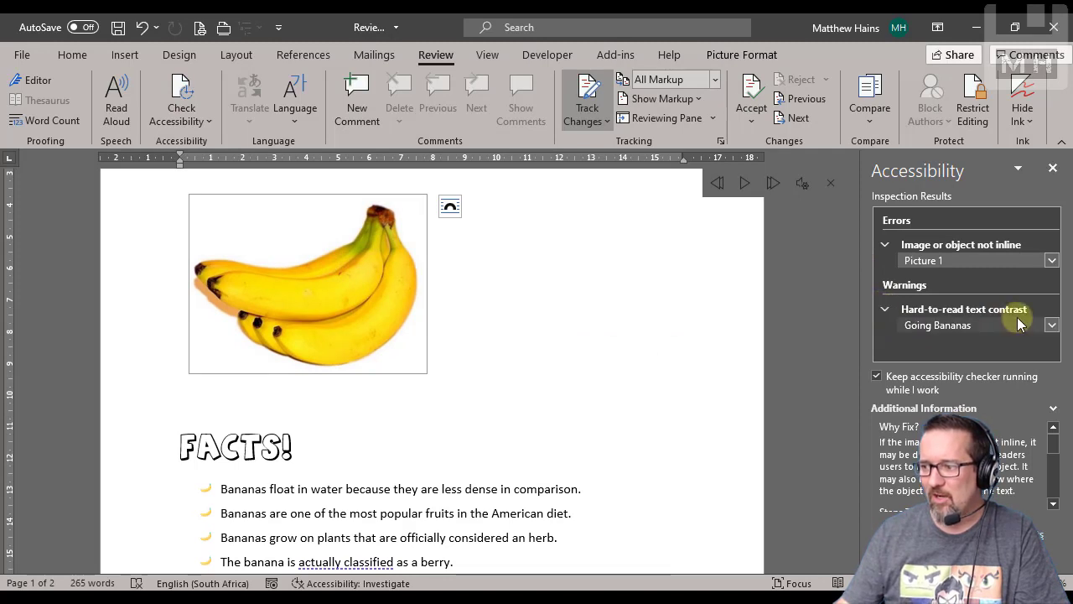
click(933, 325)
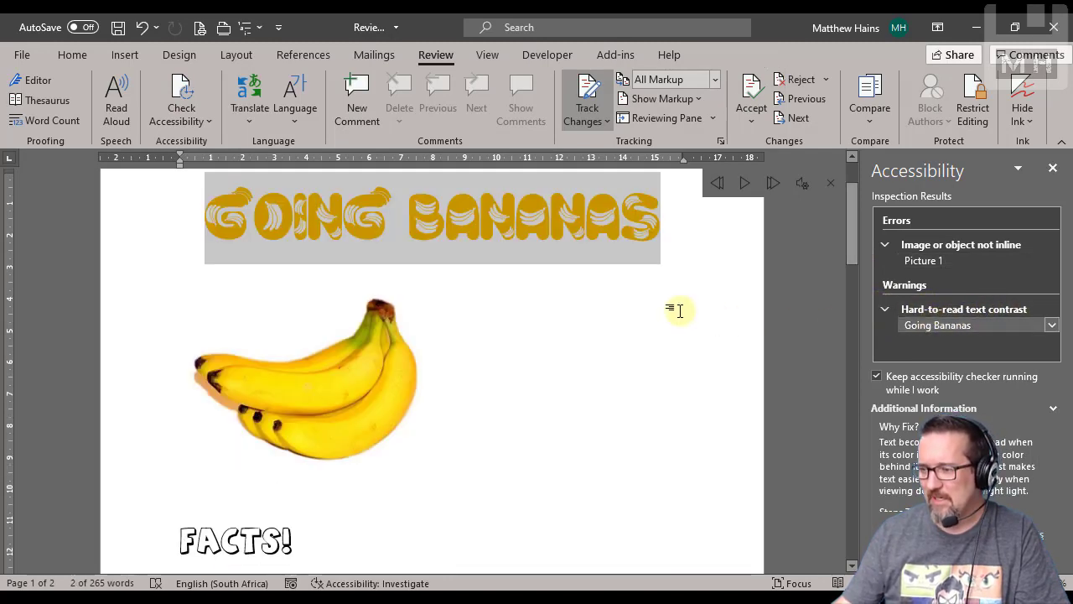
click(829, 184)
scroll(670, 277, up, 1)
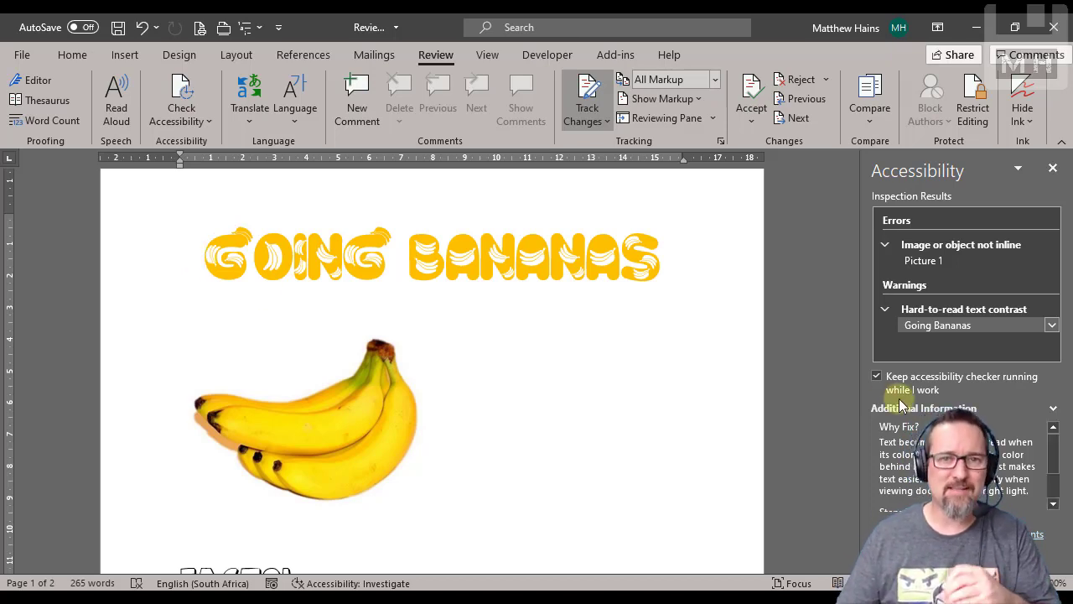
Select the banana picture and close the accessibility inspection results.
click(186, 124)
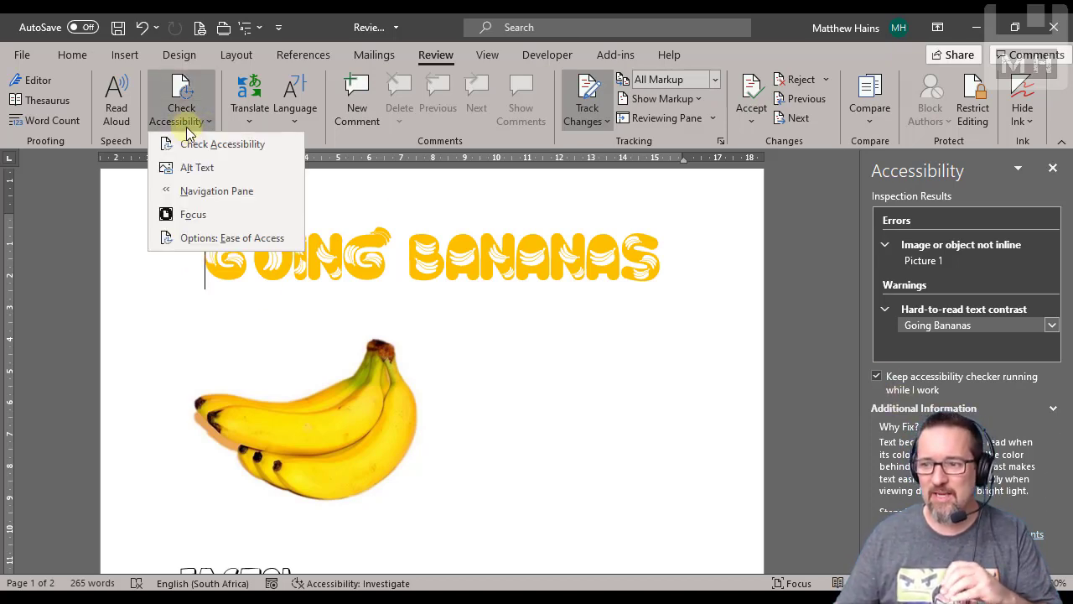
click(390, 402)
click(386, 395)
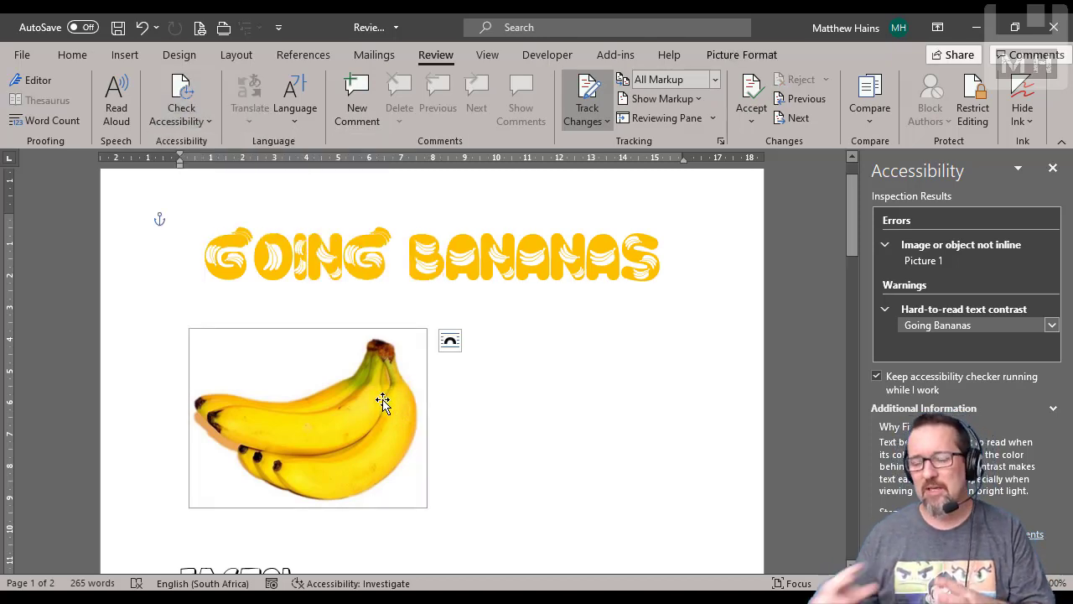
click(1053, 168)
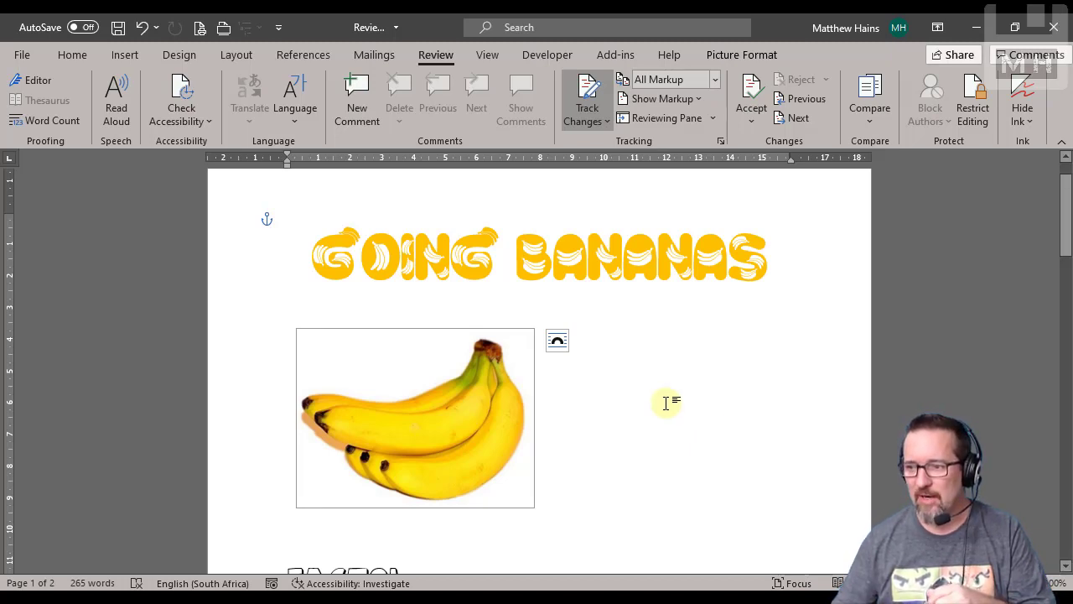
Open the banana picture's alt text, examine its description, and close it.
right_click(450, 412)
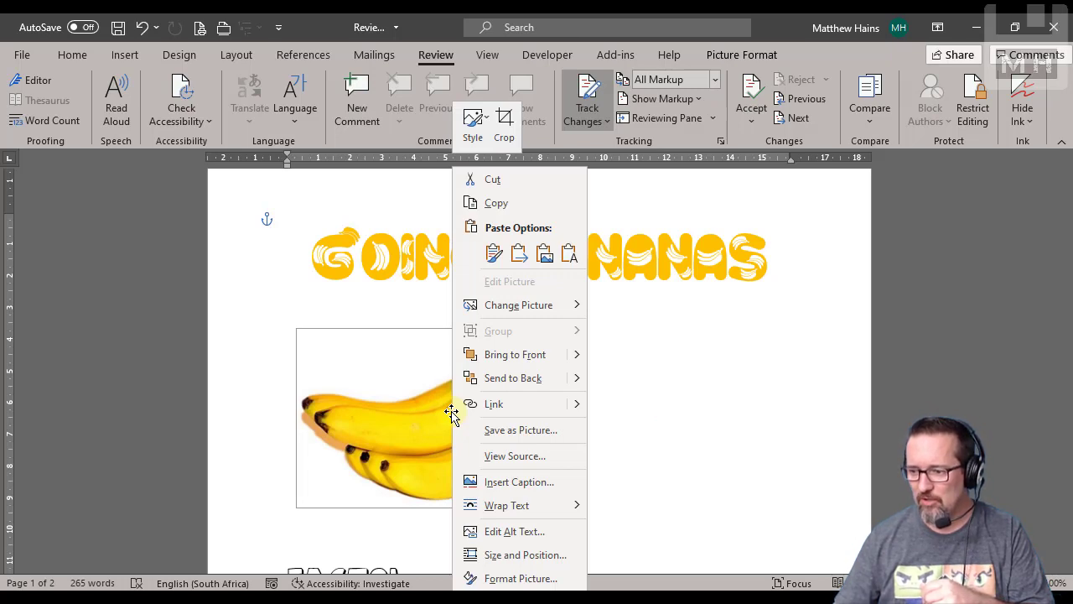
click(527, 538)
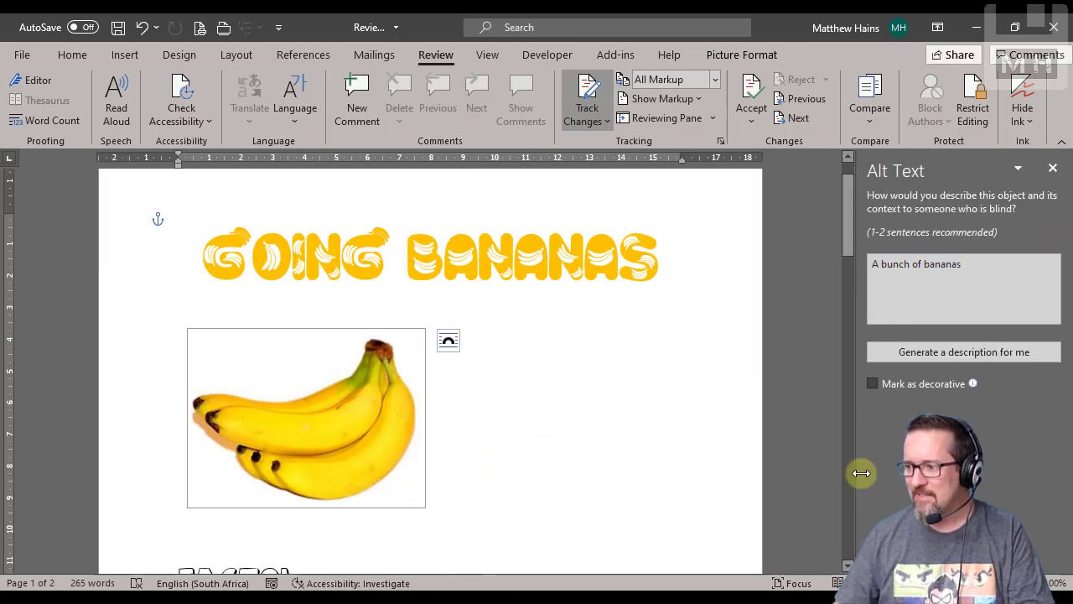
click(979, 272)
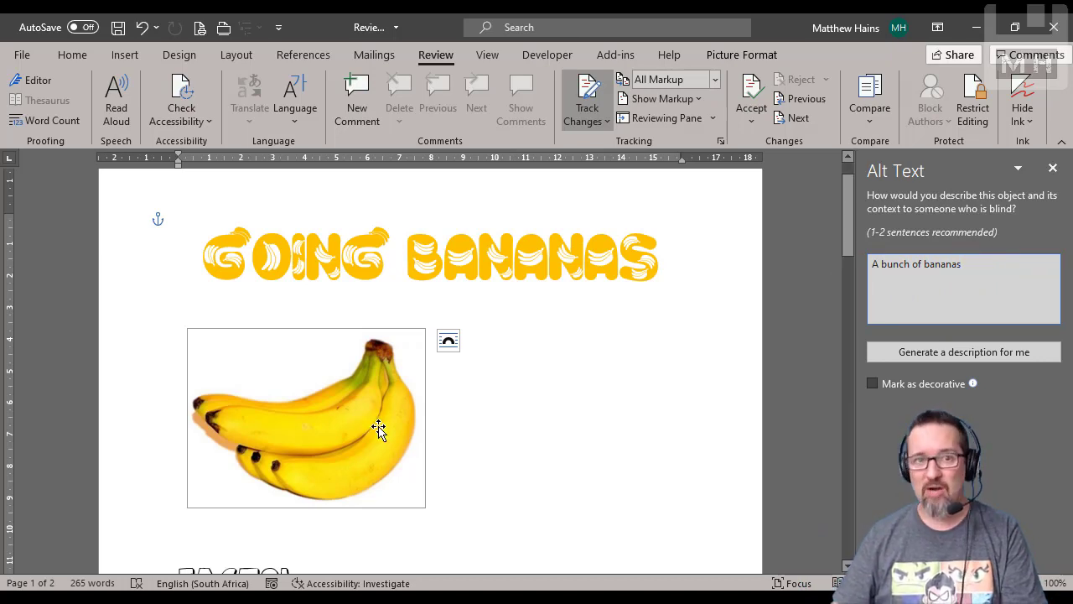
click(1053, 168)
Show the Navigation pane from the accessibility tools and make it slightly narrower.
click(200, 117)
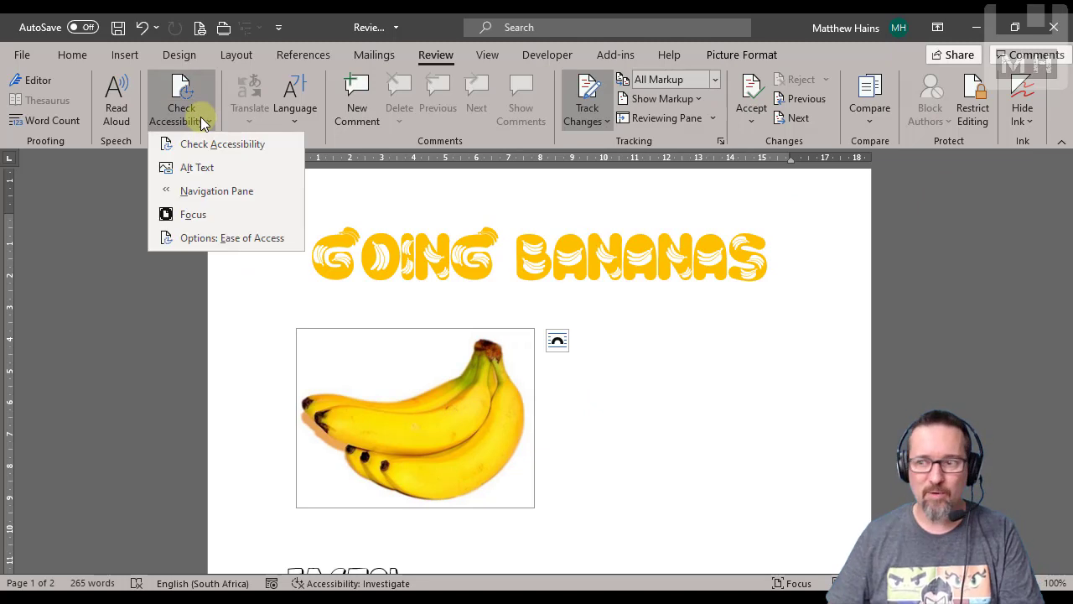
click(220, 196)
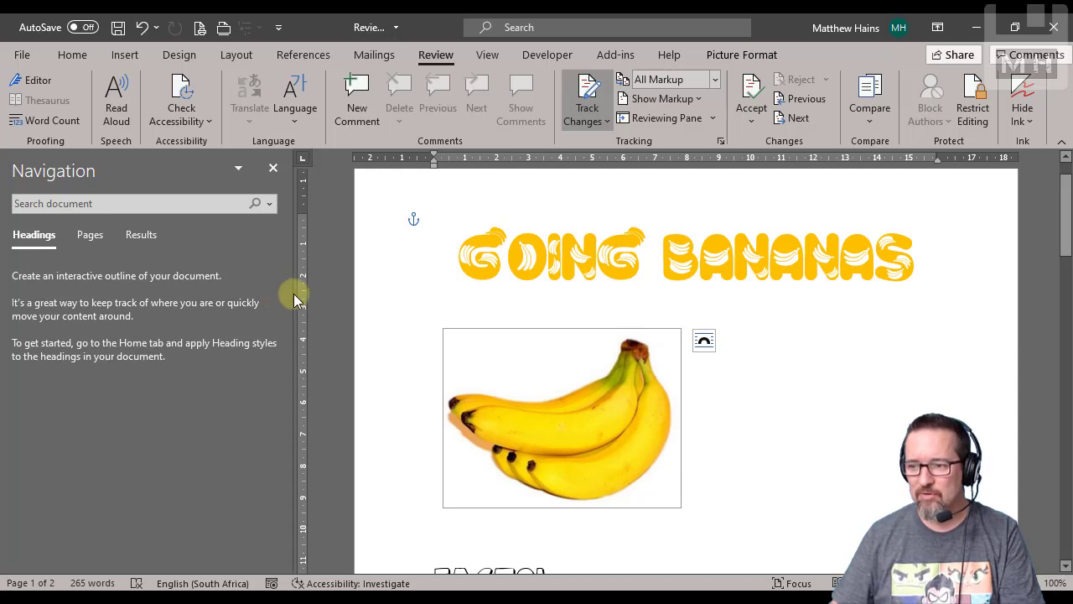
drag(294, 300, 267, 294)
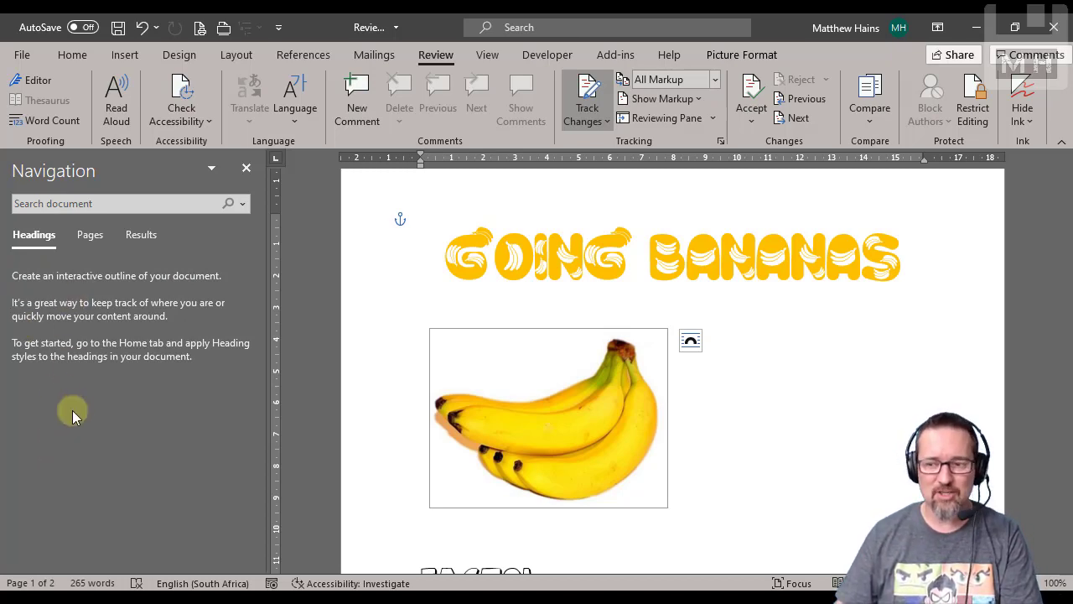
Browse the document by page thumbnails, going to page 2 and back to page 1.
click(96, 235)
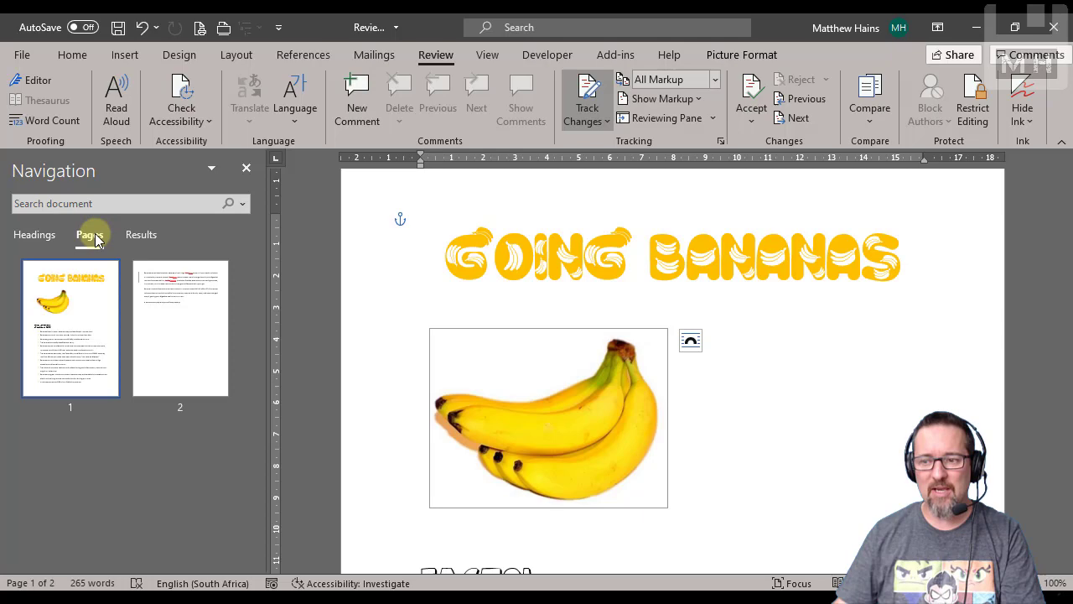
click(160, 321)
click(73, 323)
click(84, 236)
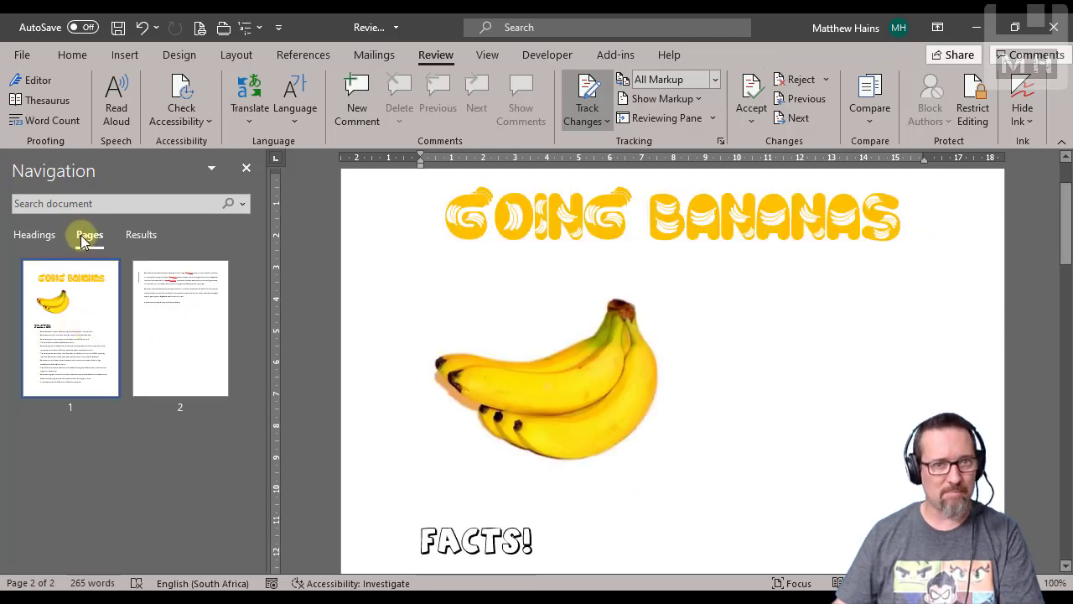
Search the document for "bananas", list the matches, and go to both occurrences in the Cavendish bullet.
click(112, 201)
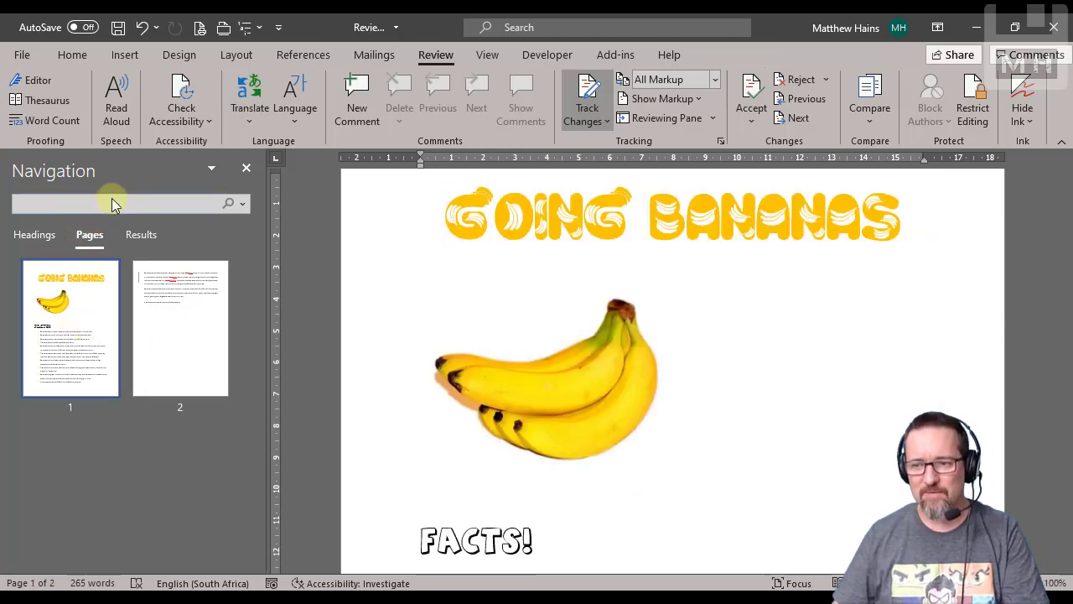
text(bananas)
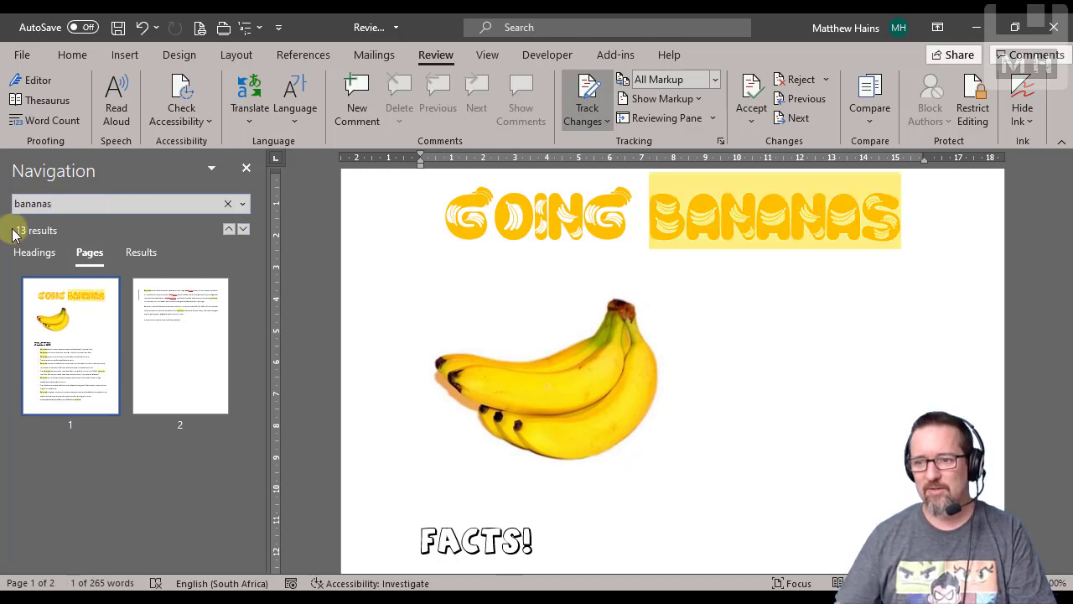
click(140, 253)
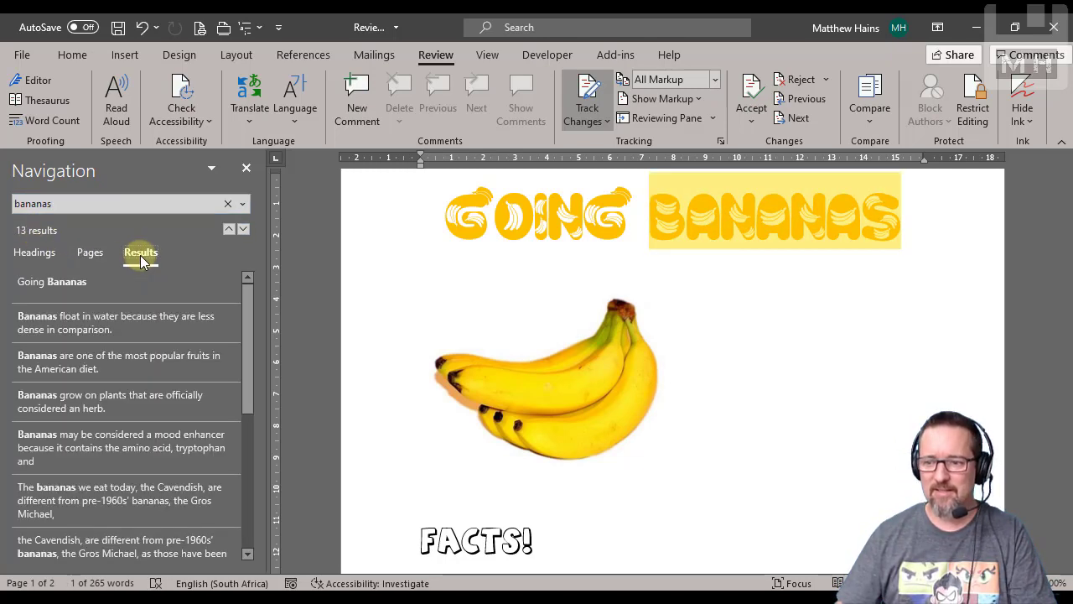
drag(243, 300, 247, 331)
click(112, 430)
click(94, 474)
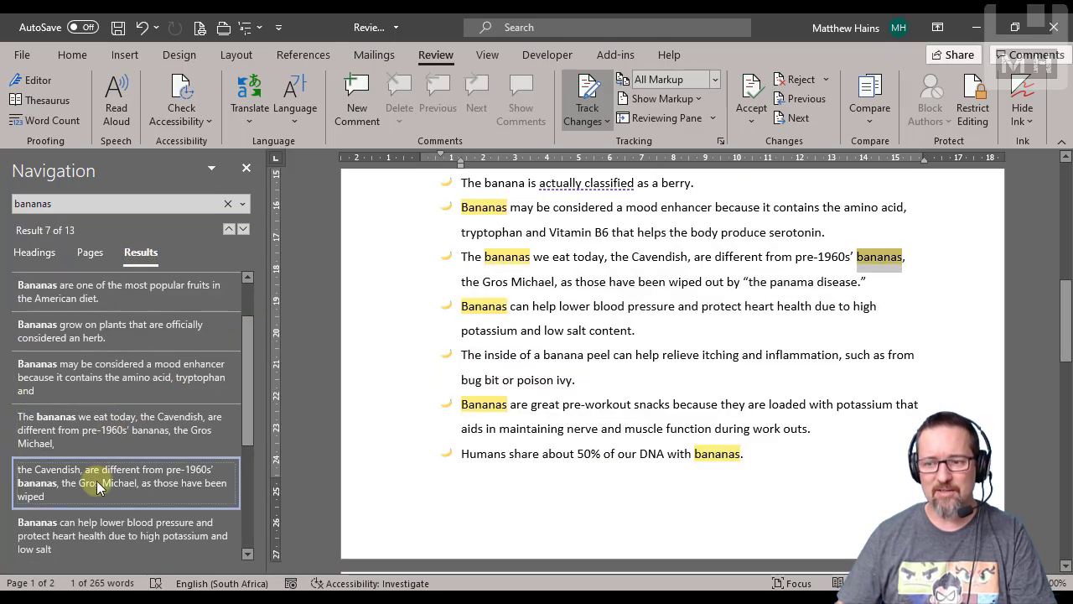
click(103, 423)
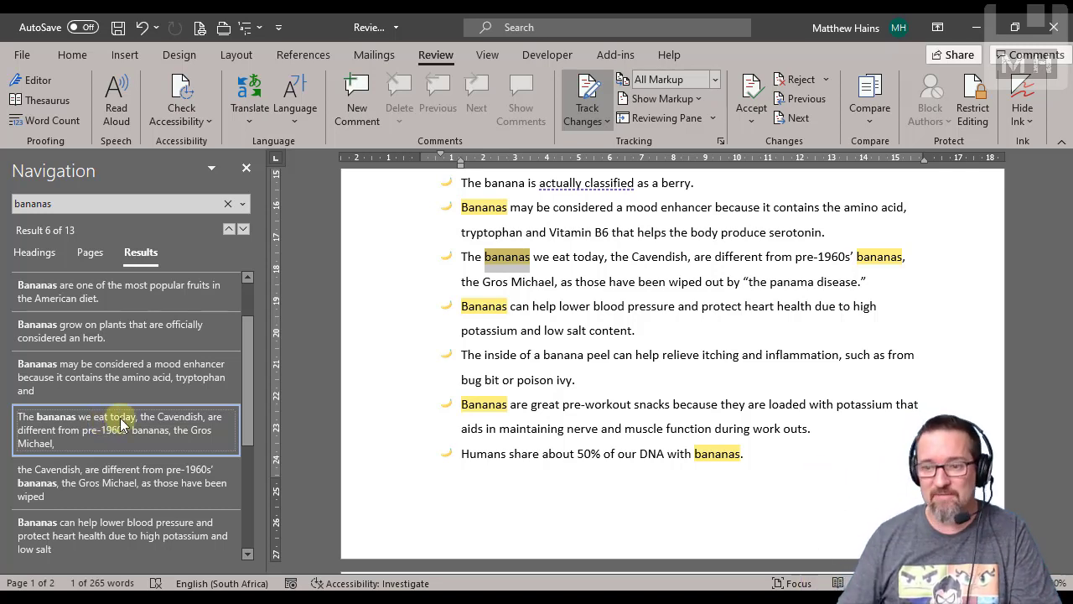
scroll(120, 418, down, 5)
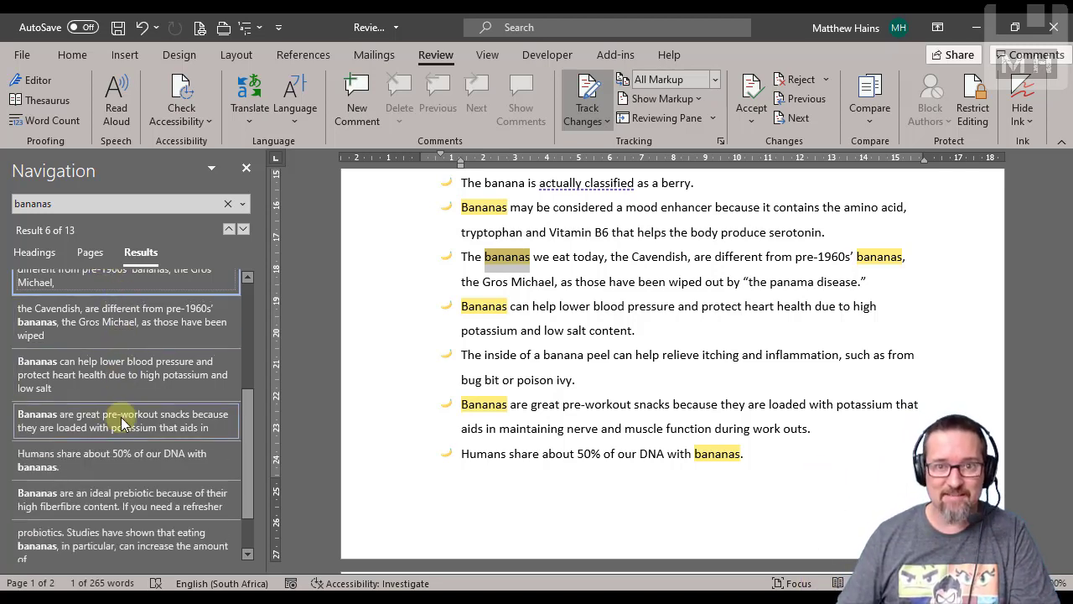
View the document in Focus mode and return to the normal view.
click(184, 121)
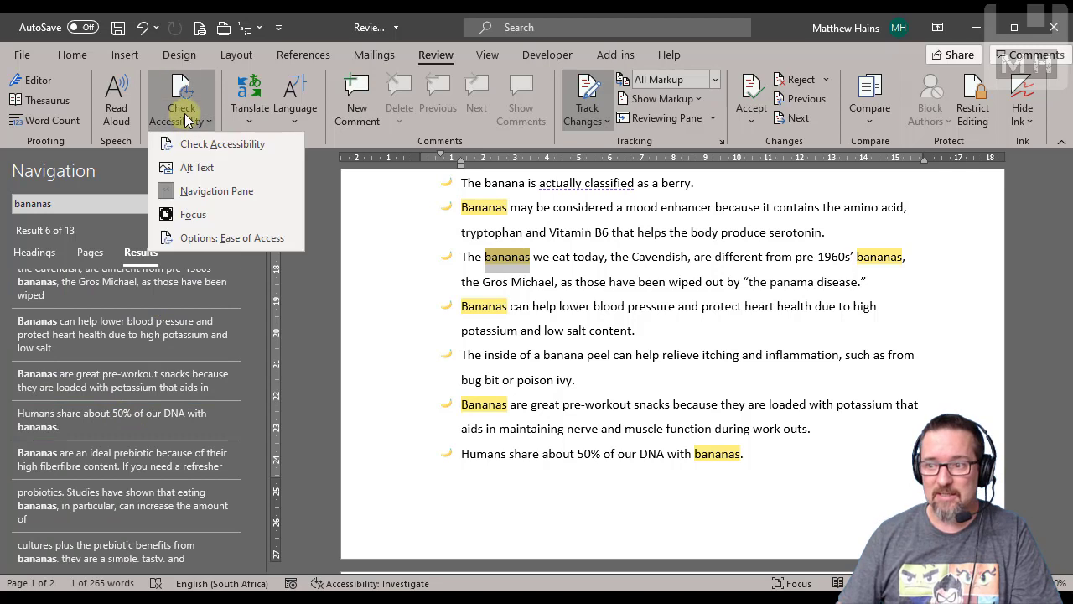
click(198, 222)
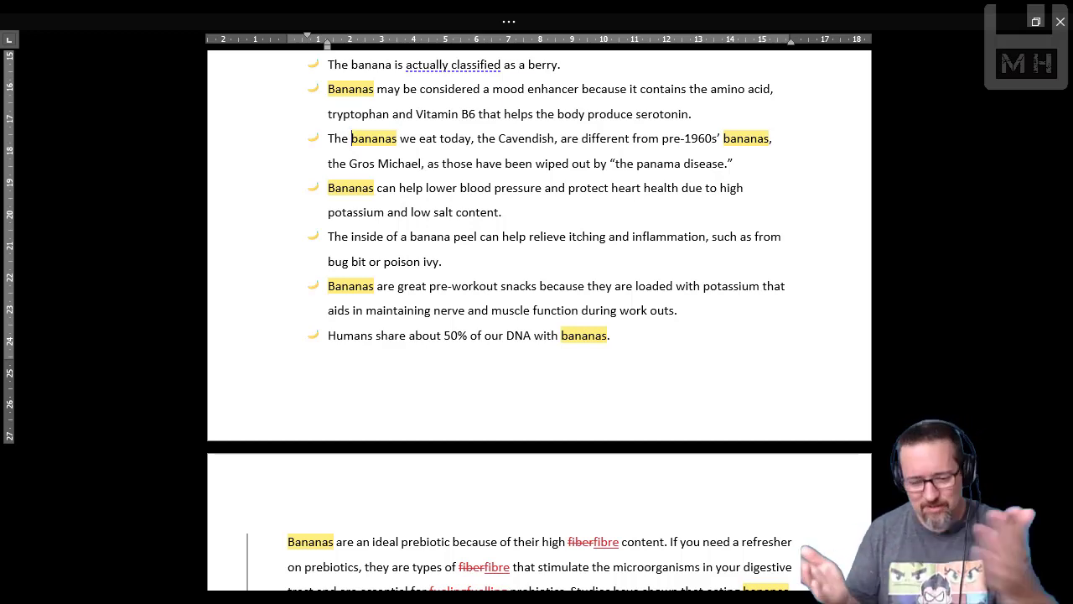
key(Escape)
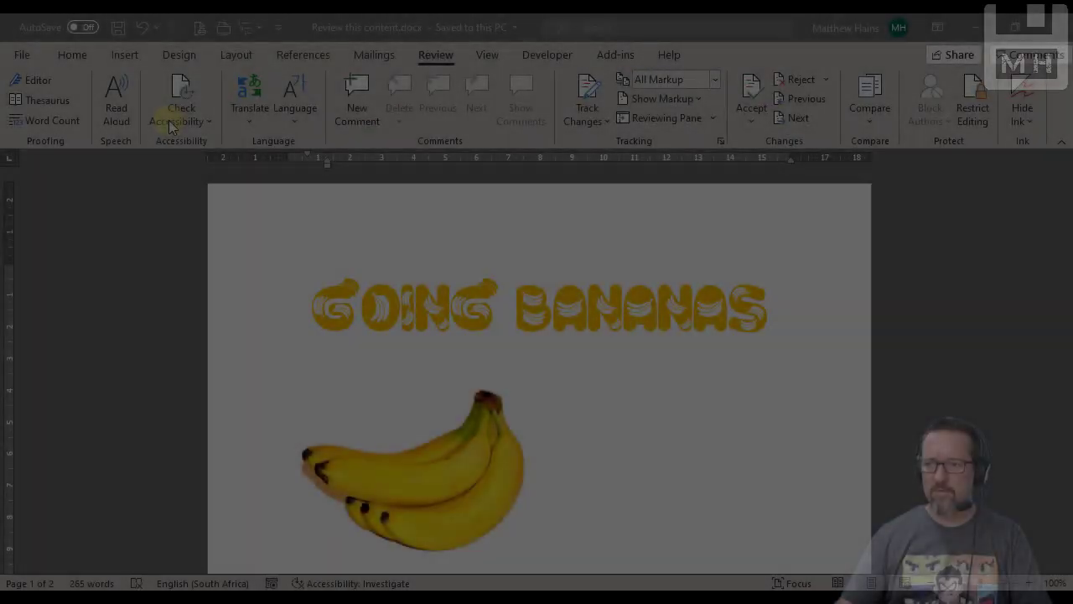
click(192, 119)
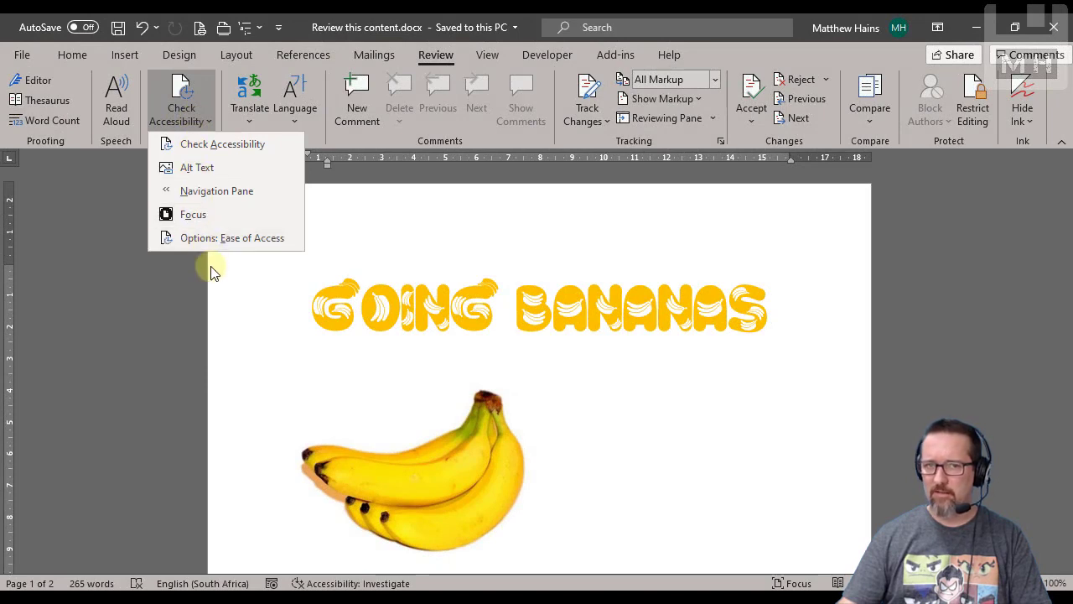
click(112, 283)
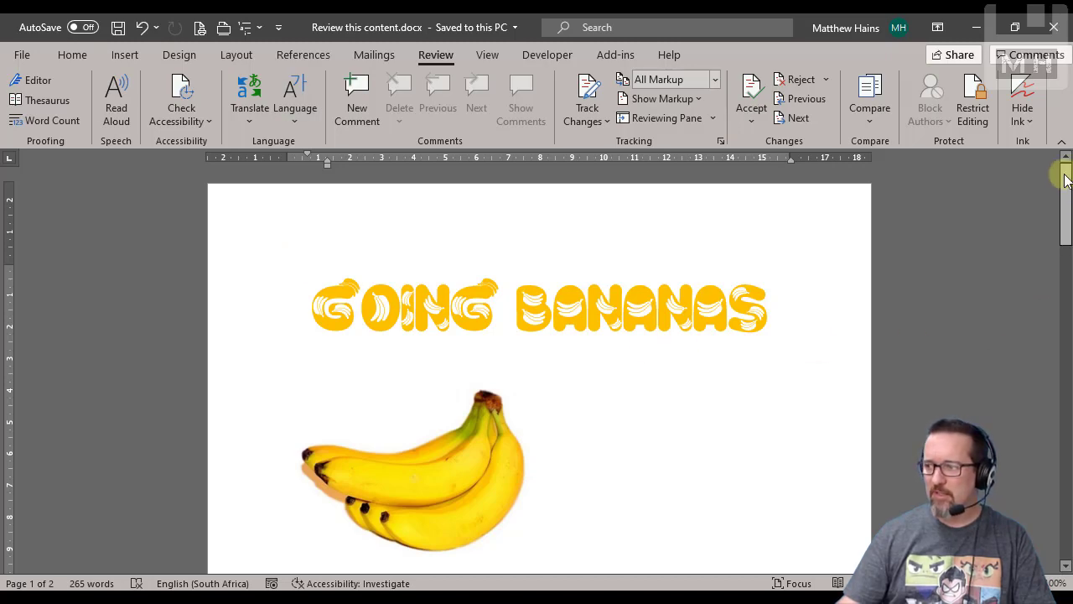
Reword the start of the document's last sentence on page 2 to "Eat a banana", with single spacing between the words.
drag(1063, 172, 1036, 403)
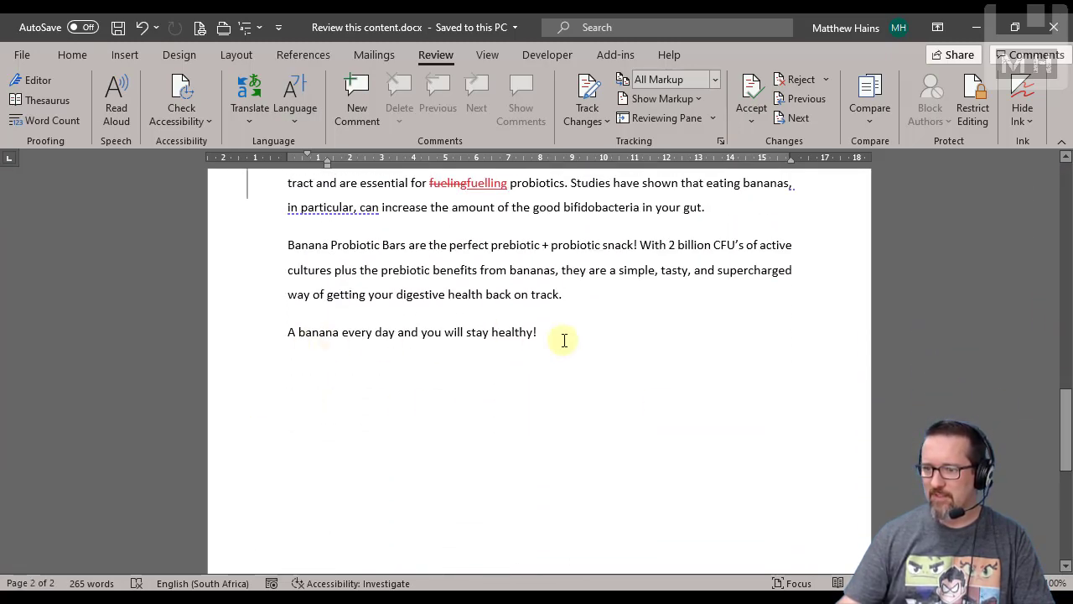
drag(565, 338, 283, 338)
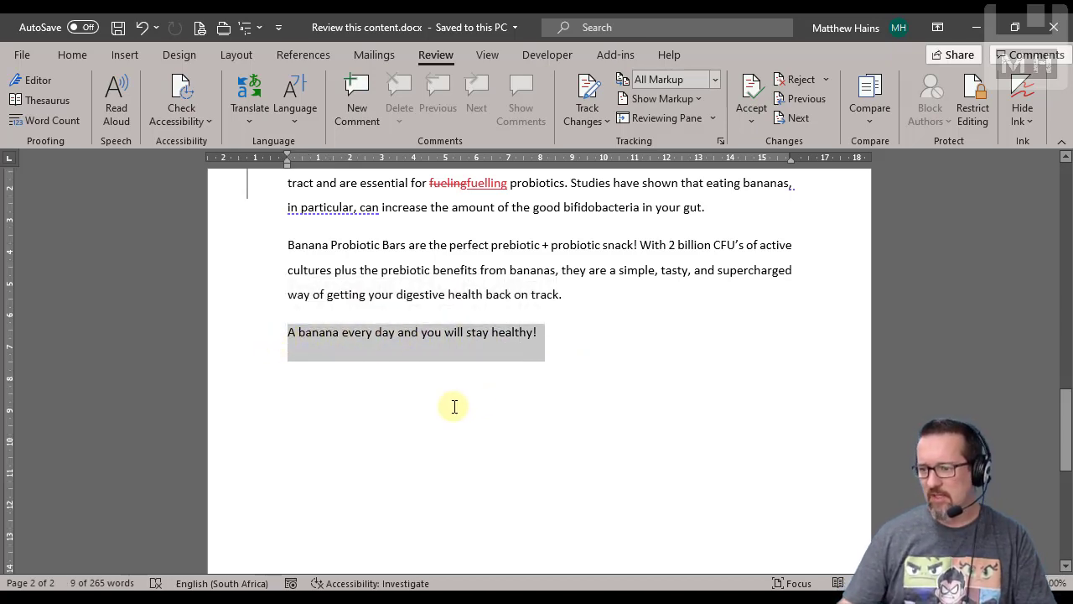
click(297, 335)
key(BackSpace)
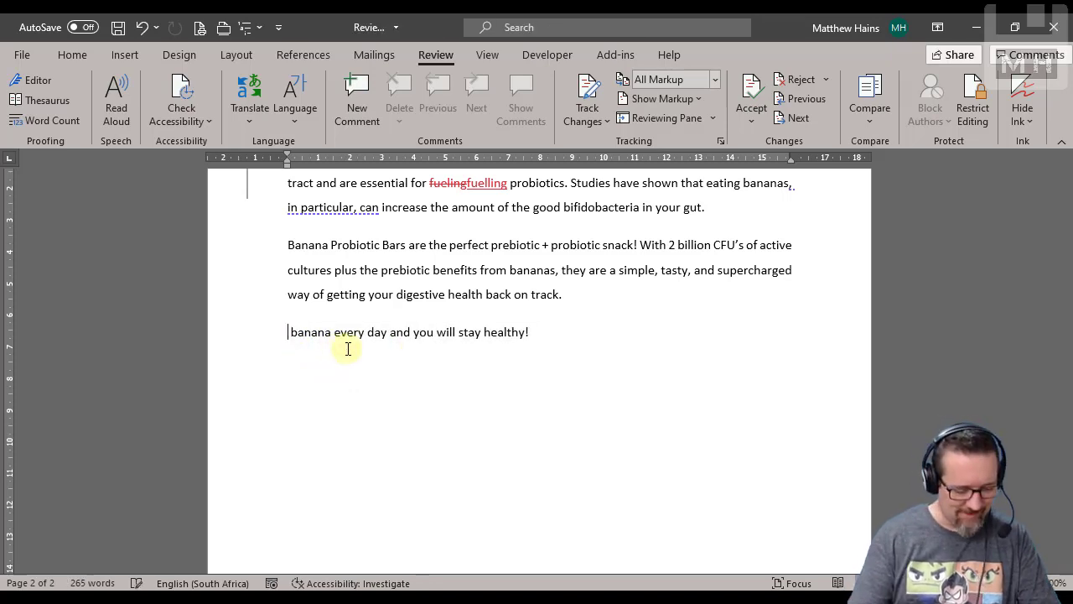
text(Eat a)
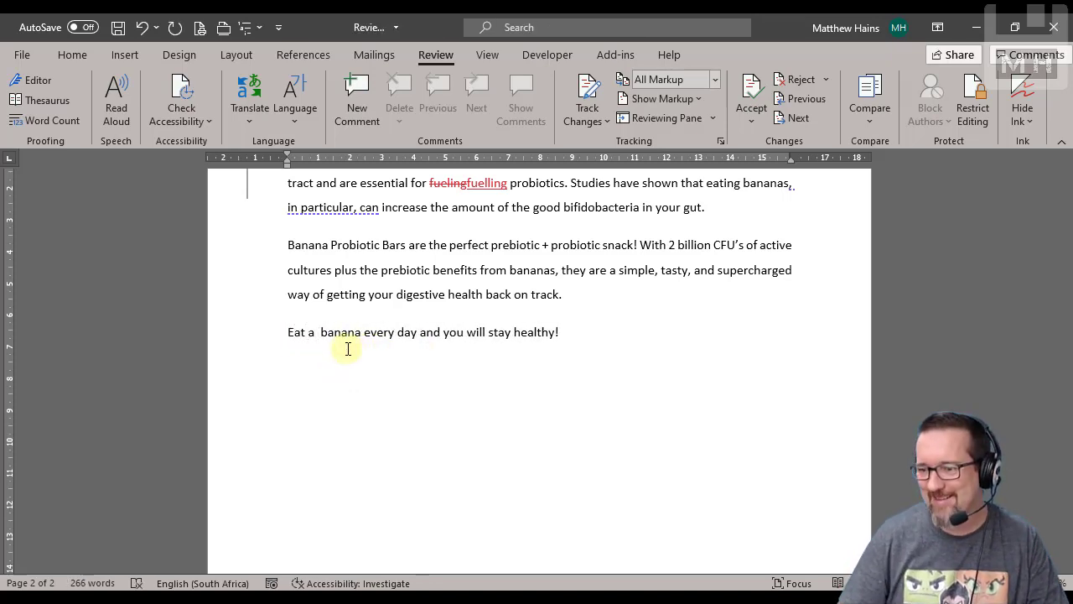
key(Delete)
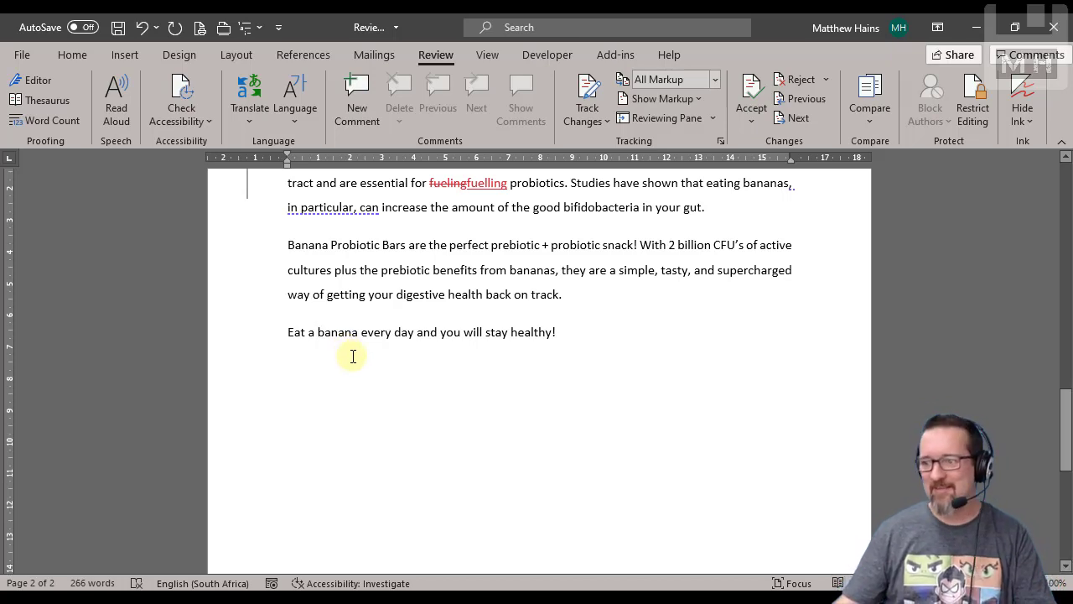
Translate only the last sentence, "Eat a banana every day and you will stay healthy!", and widen the Translator pane.
click(259, 335)
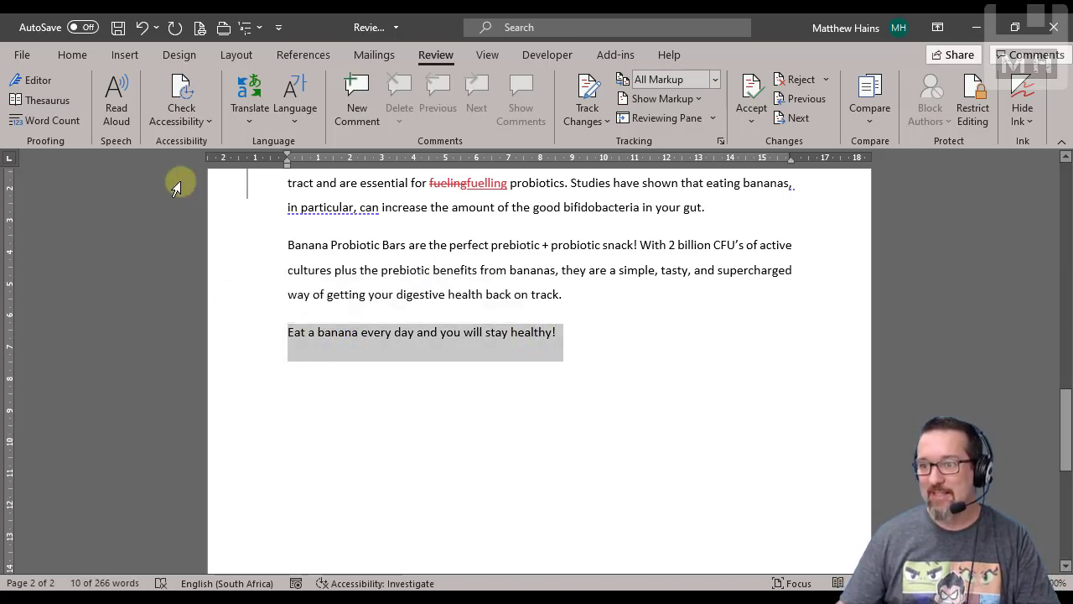
click(247, 122)
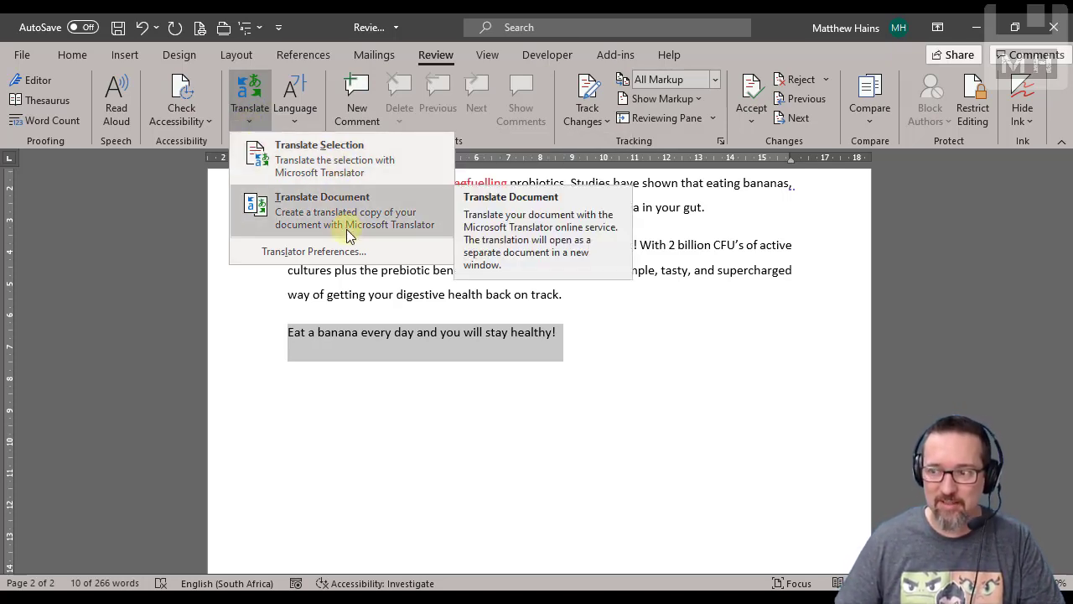
click(321, 147)
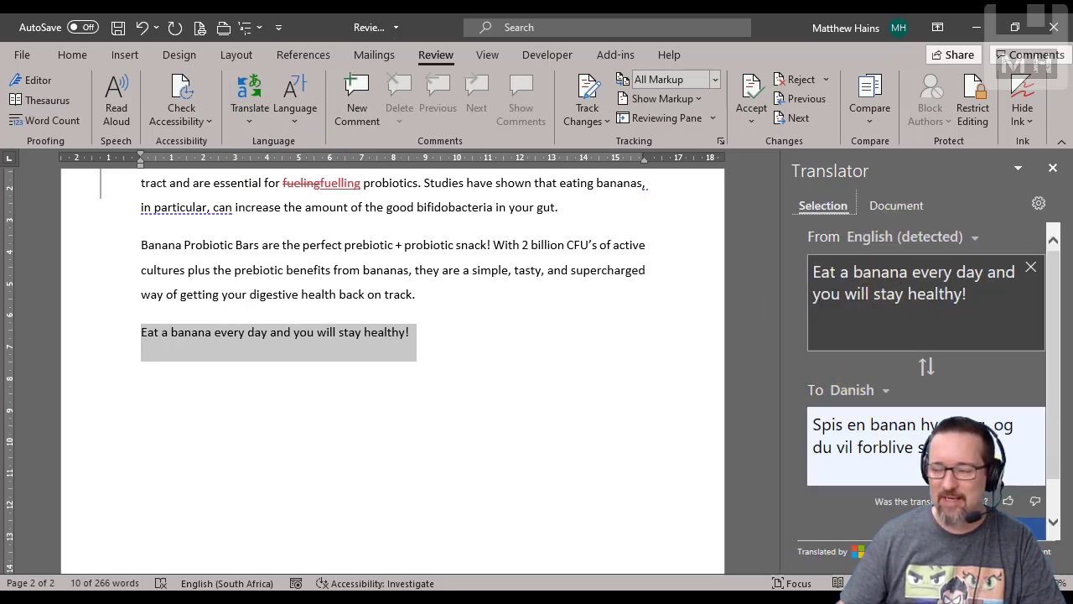
scroll(925, 470, down, 2)
drag(780, 455, 760, 455)
scroll(965, 413, up, 1)
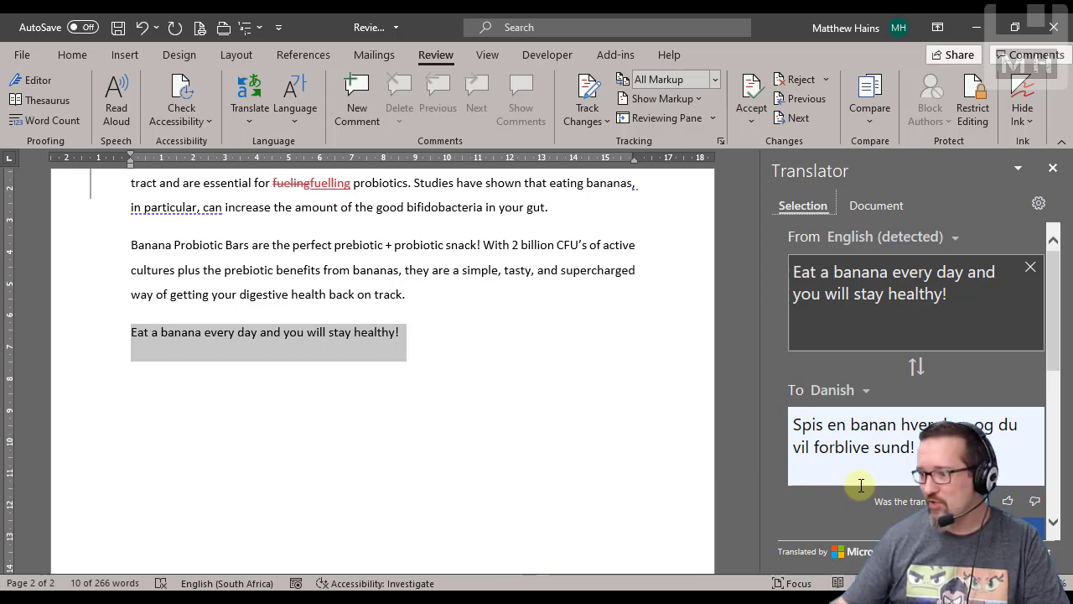
Translate the selected last sentence into French and close the Translator pane.
click(859, 388)
click(866, 393)
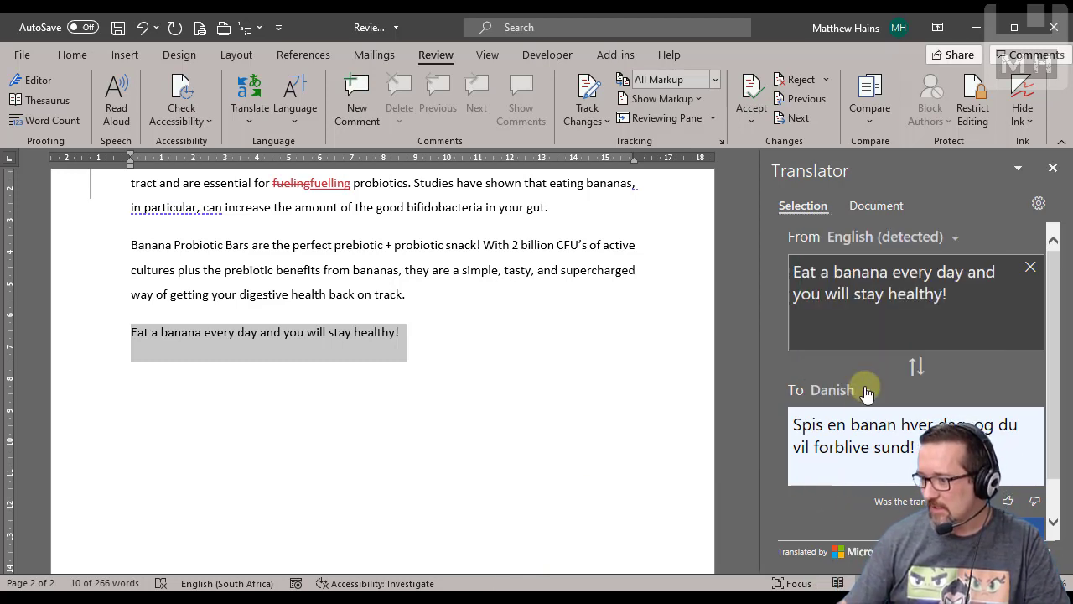
click(863, 387)
scroll(926, 361, down, 3)
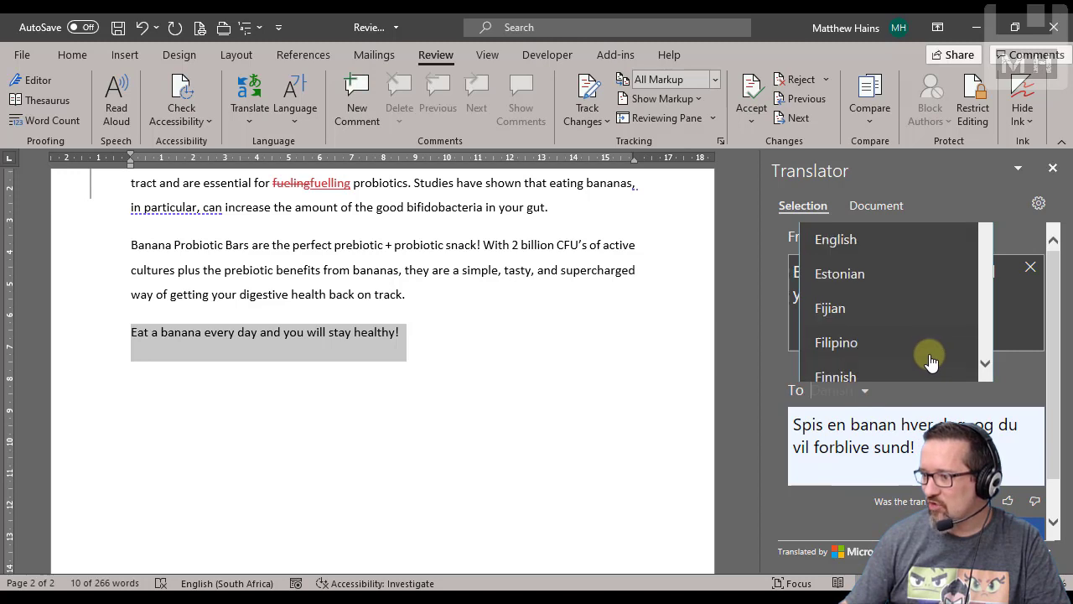
scroll(930, 361, down, 2)
scroll(929, 359, down, 2)
scroll(928, 356, up, 2)
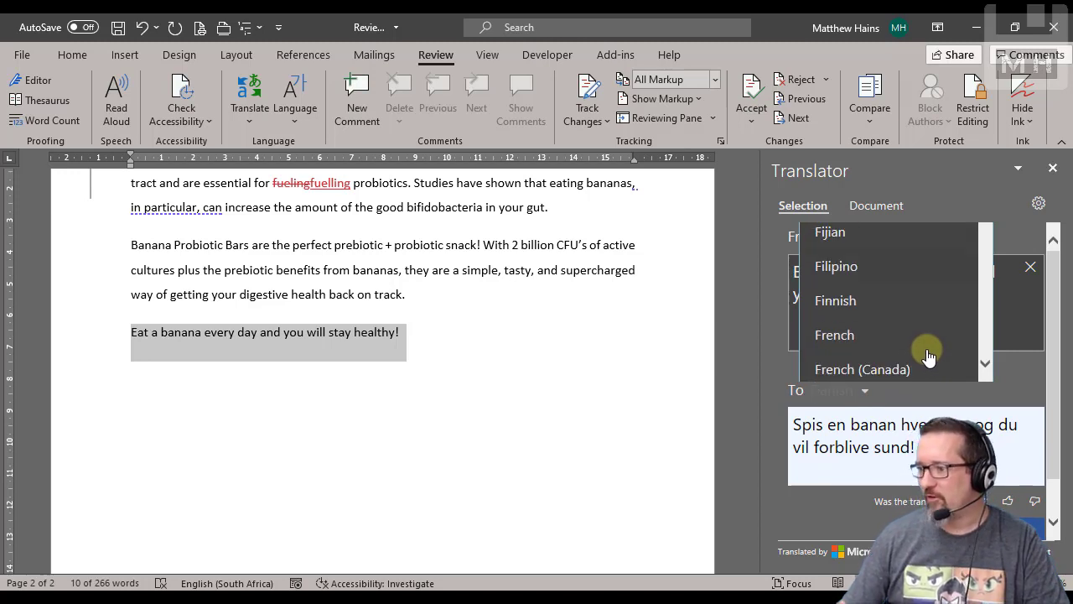
click(842, 334)
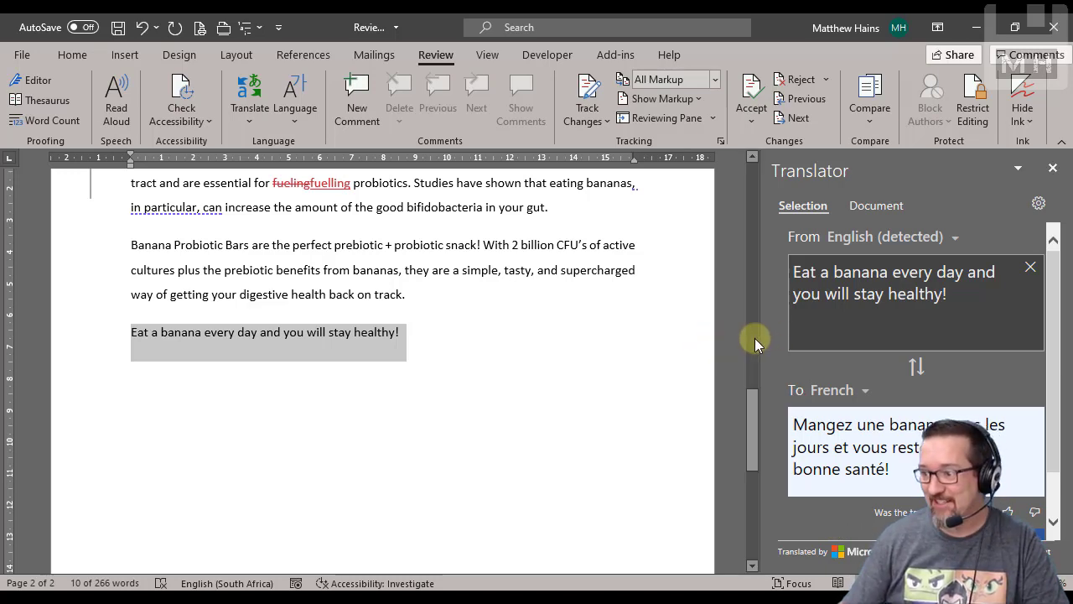
drag(762, 336, 779, 337)
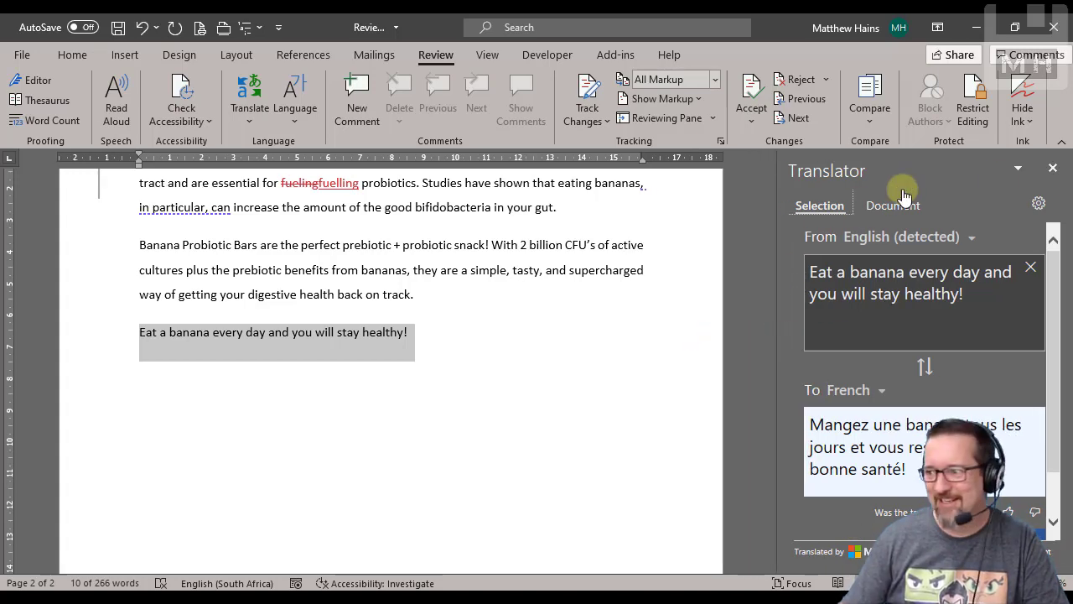
click(1052, 168)
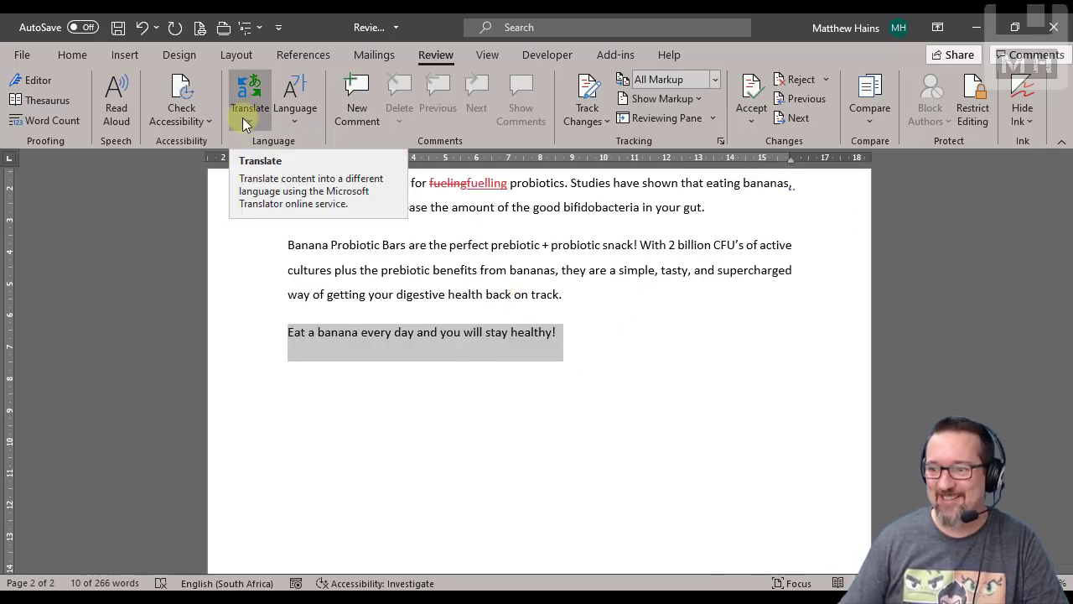
Set the proofing language of the selected last sentence to English (South Africa).
click(303, 117)
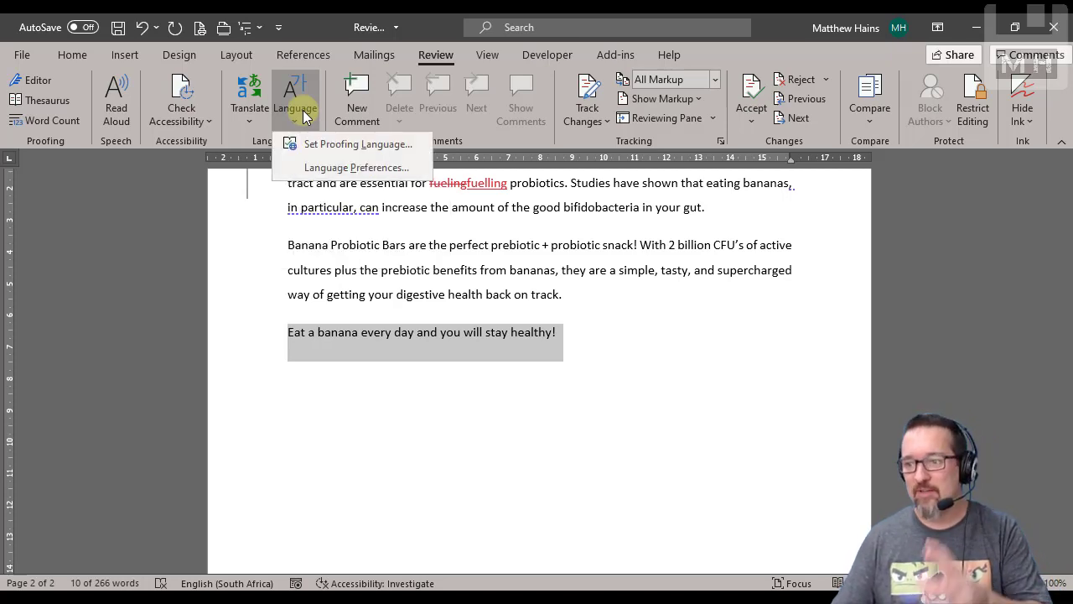
click(331, 144)
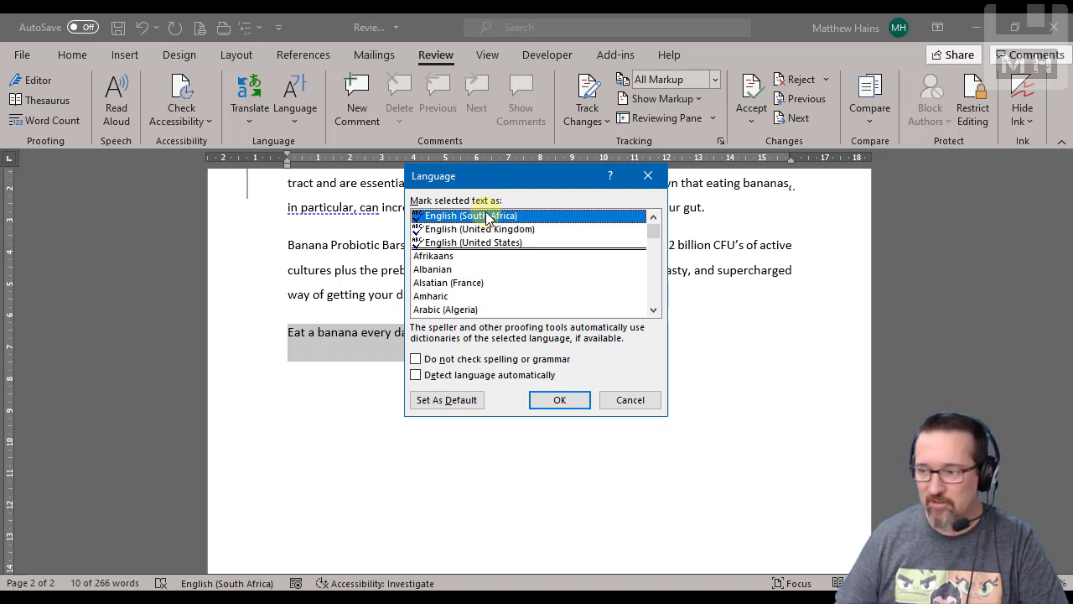
click(559, 400)
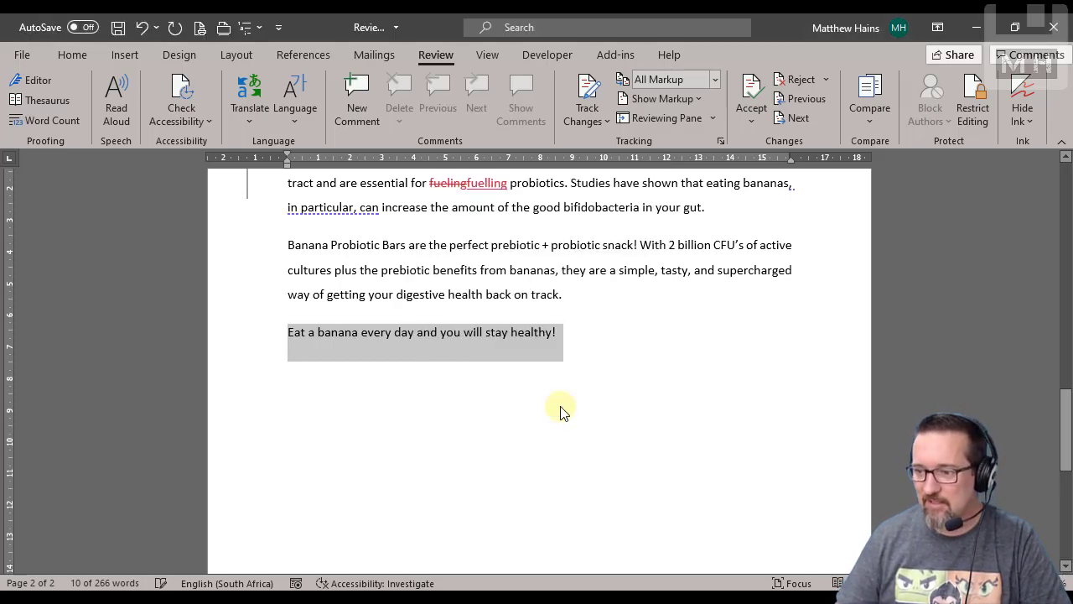
Deselect the last sentence and place the cursor inside "because" in the first line of page 2.
click(587, 347)
scroll(587, 347, up, 2)
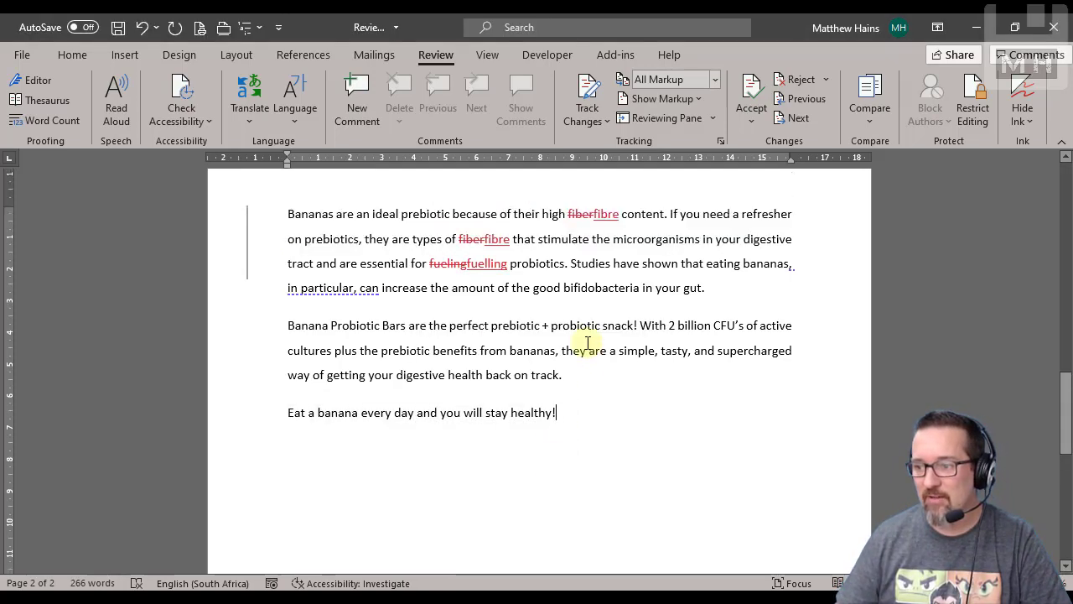
scroll(589, 338, down, 1)
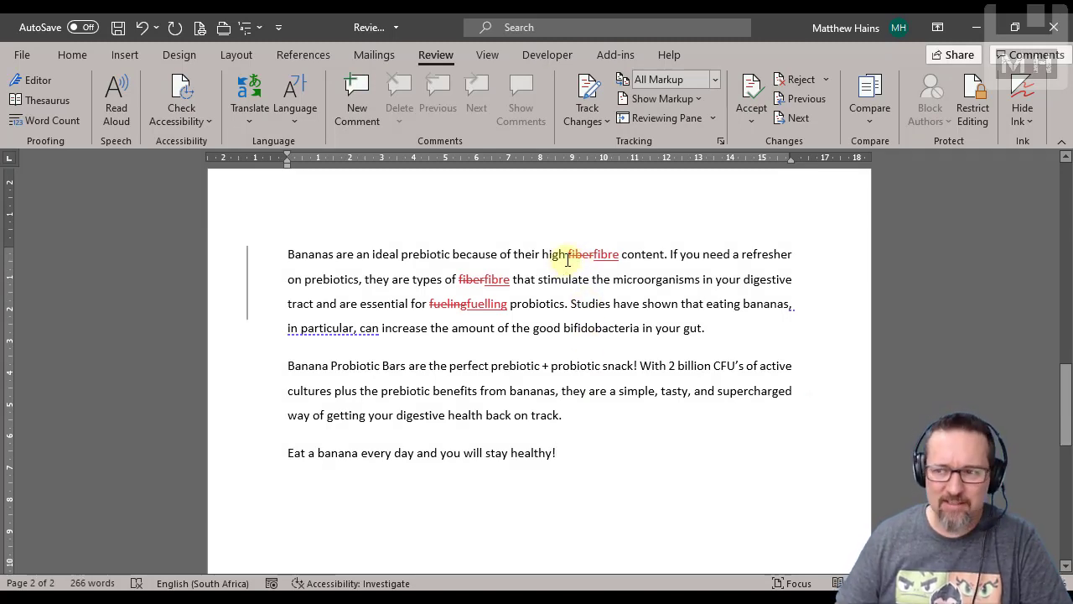
click(477, 254)
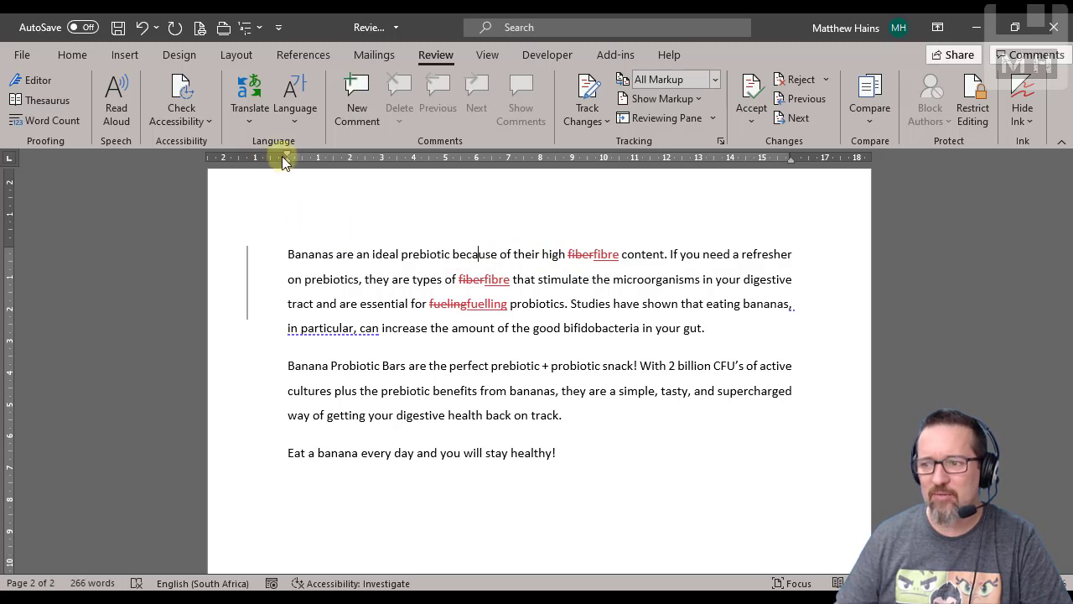